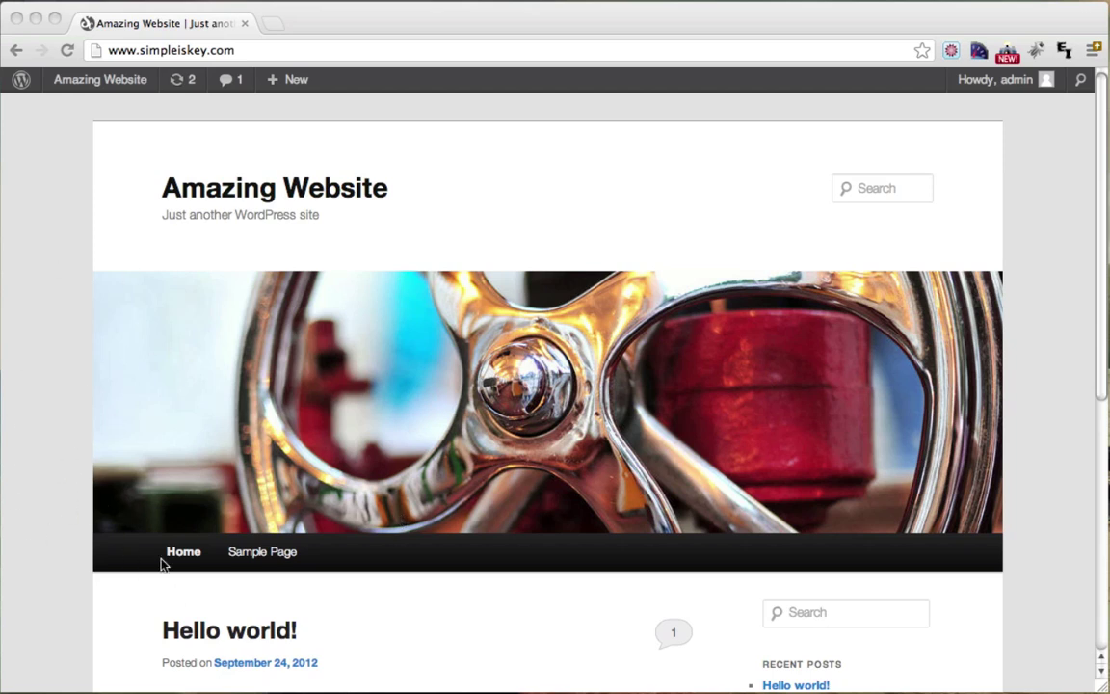
Look over the site's home page, from the header image and navigation bar to the Hello world! post, sidebar and footer
left_click(407, 555)
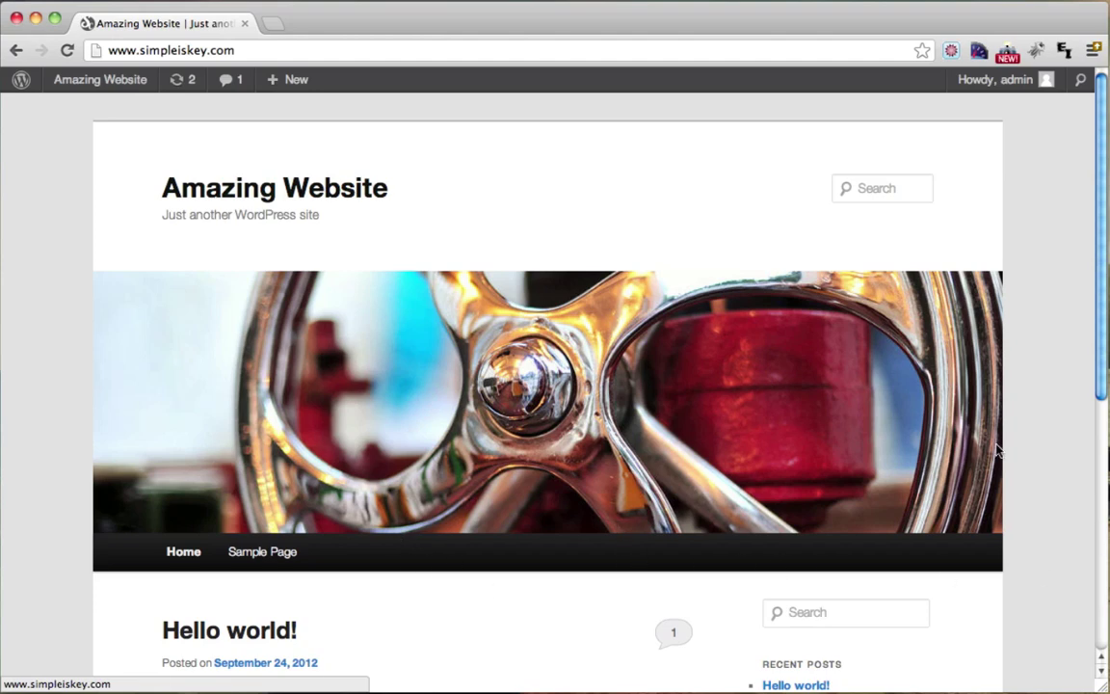
scroll(1053, 438, "down", 5)
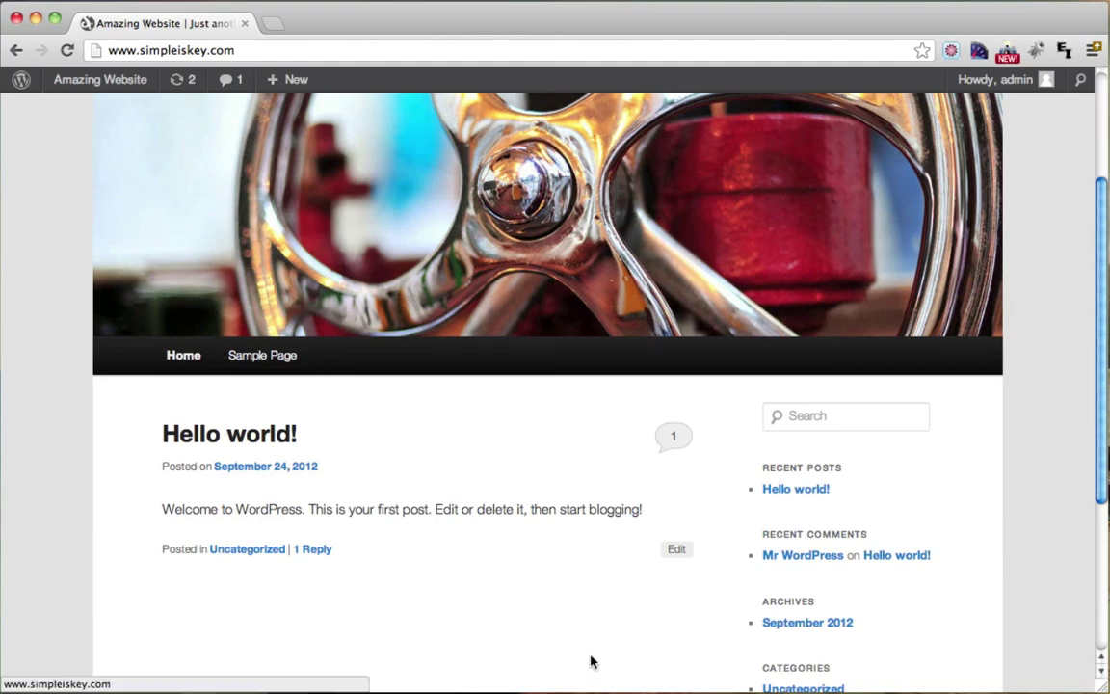
scroll(590, 662, "down", 5)
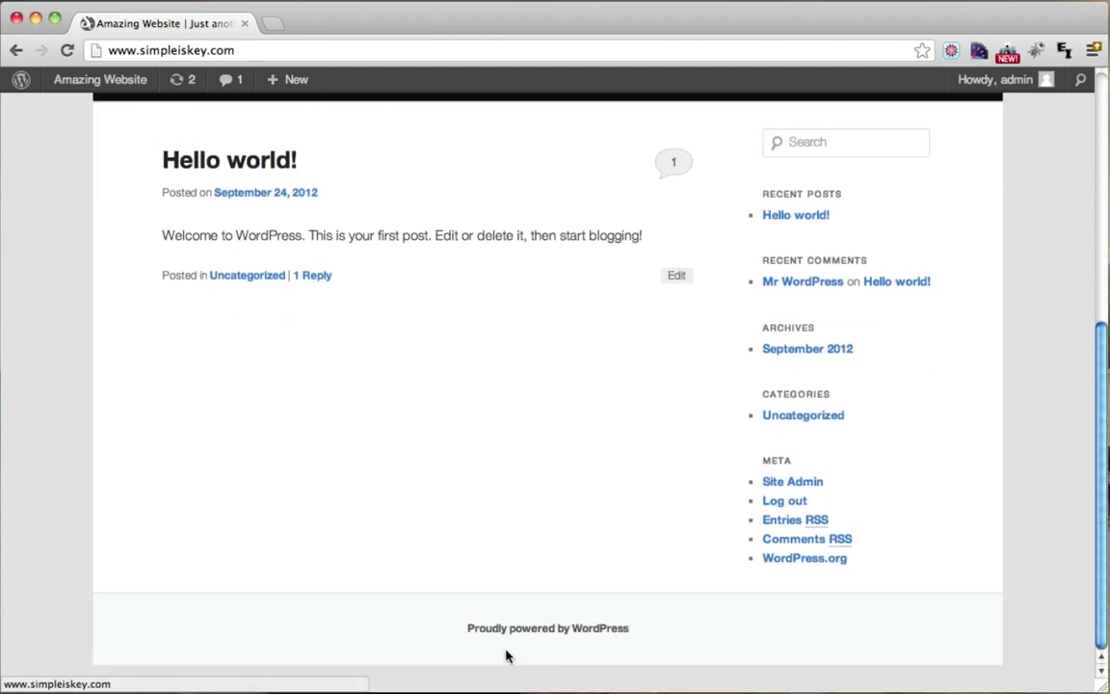
scroll(484, 562, "up", 10)
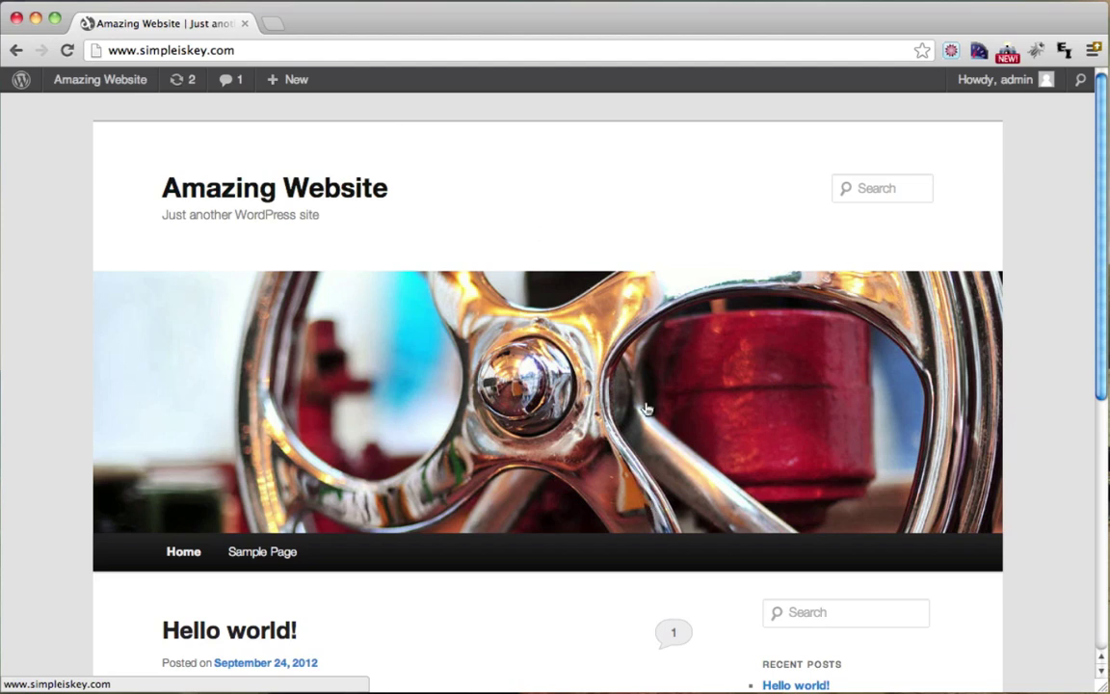
scroll(983, 222, "down", 3)
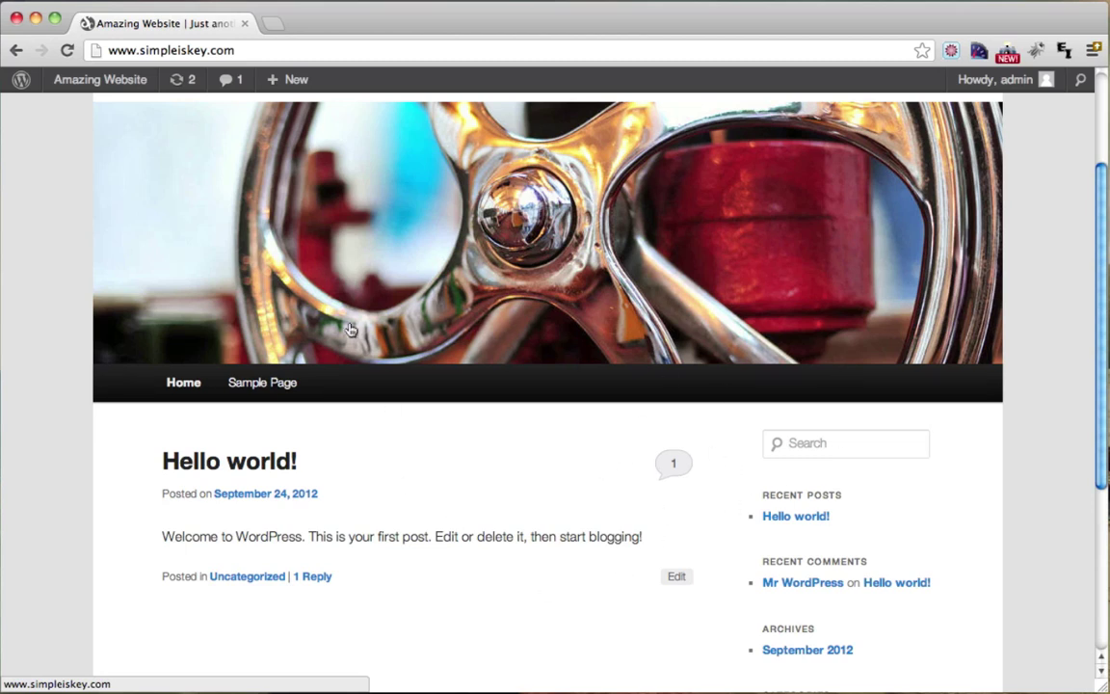
scroll(495, 522, "down", 2)
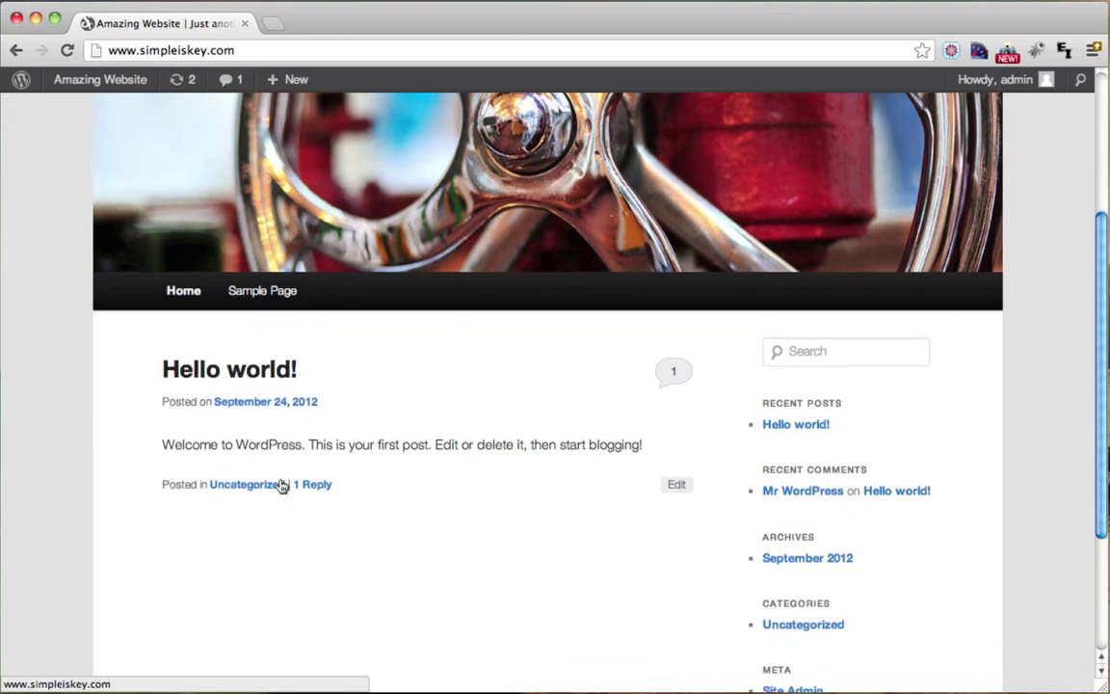
left_click_drag(142, 376, 339, 372)
left_click(334, 379)
Open the site's Sample Page and look through its example text down to the reply form
left_click(275, 291)
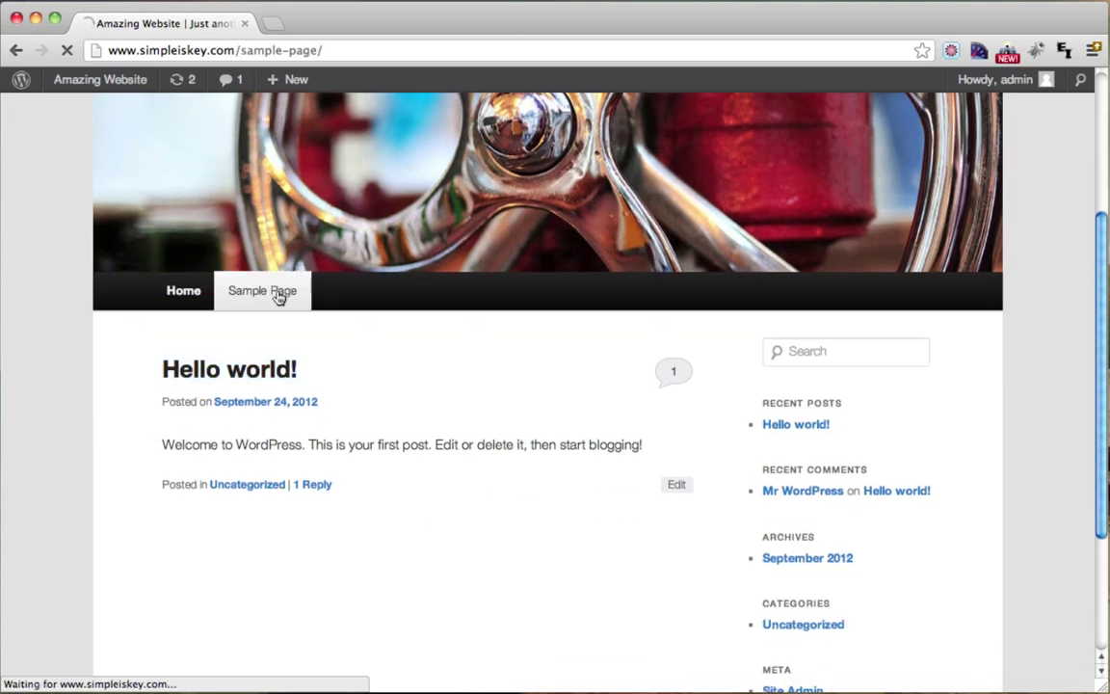
scroll(457, 350, "down", 5)
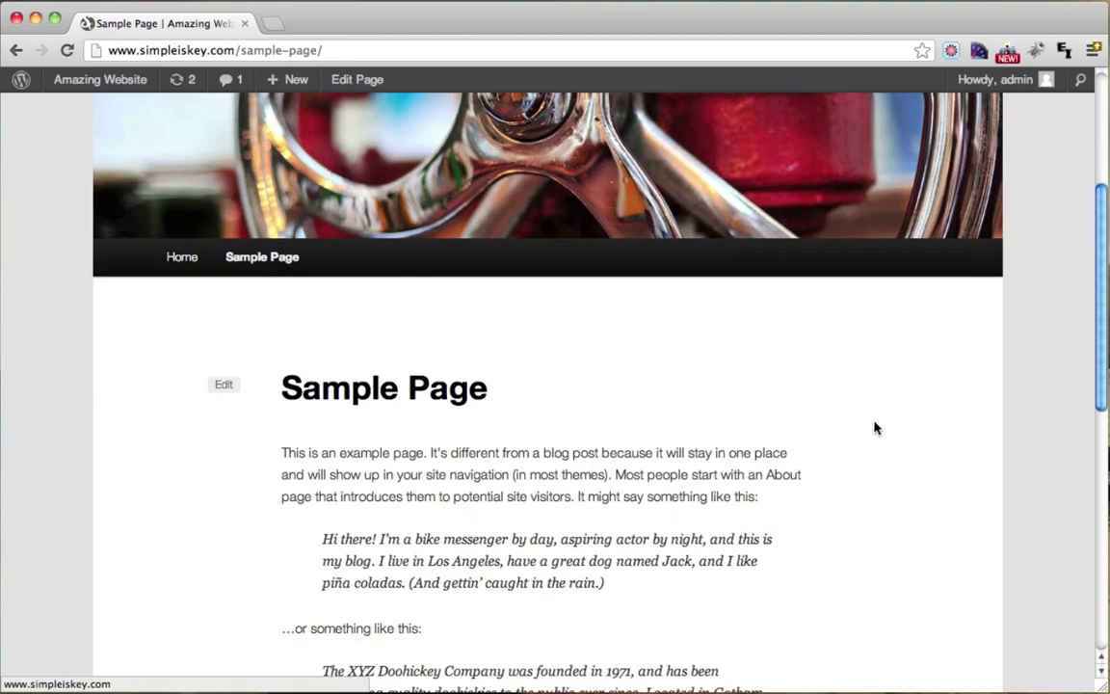
scroll(823, 498, "down", 5)
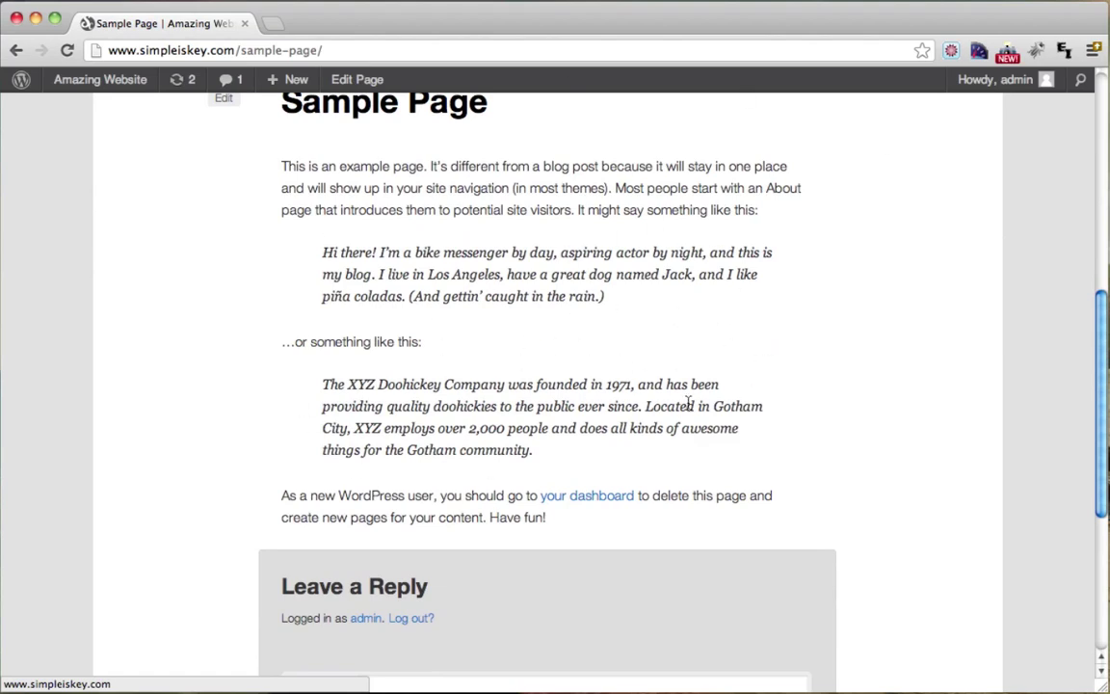
scroll(690, 404, "up", 3)
scroll(690, 404, "up", 10)
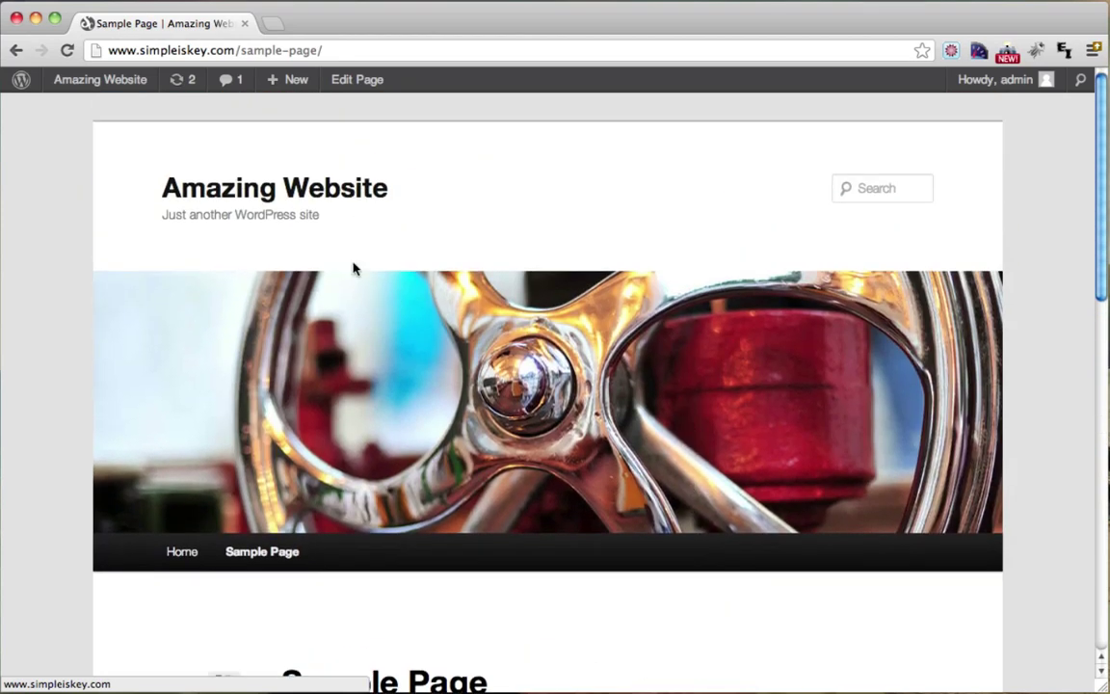
Go to the site's dashboard and open the theme installation page
mouse_move(101, 85)
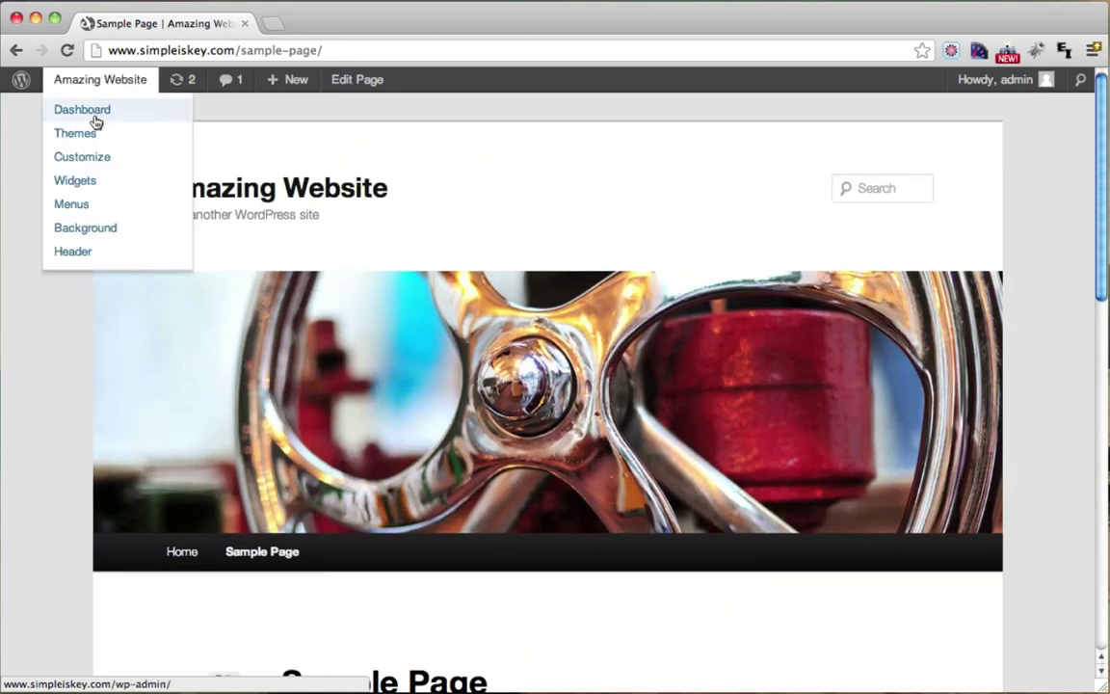
left_click(97, 112)
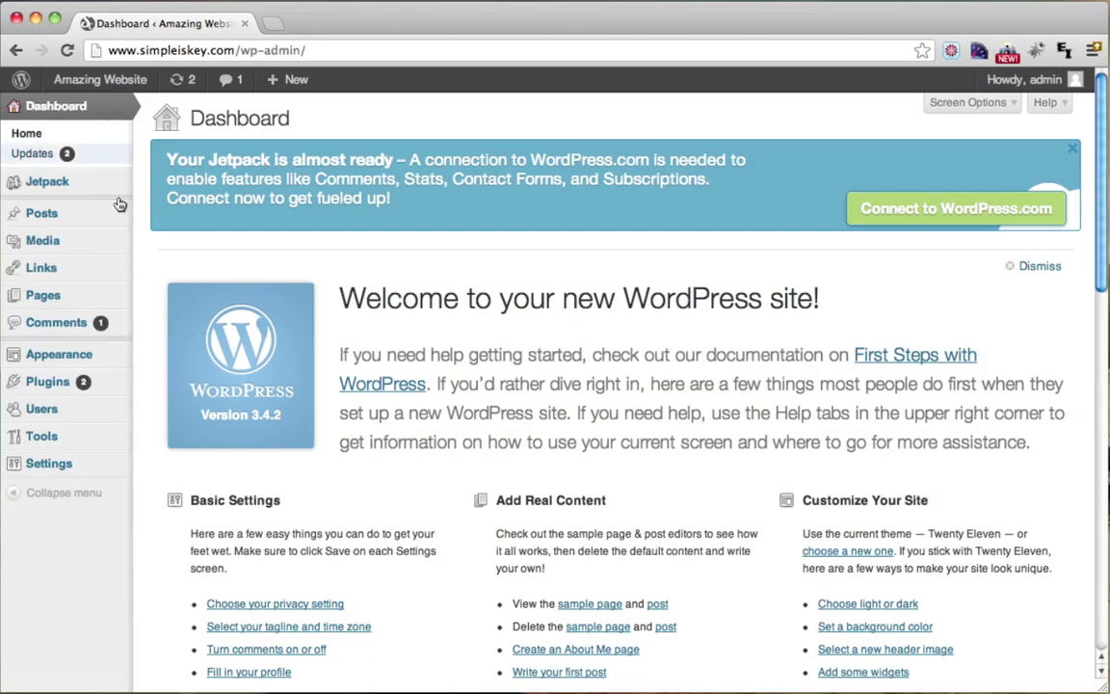
mouse_move(94, 359)
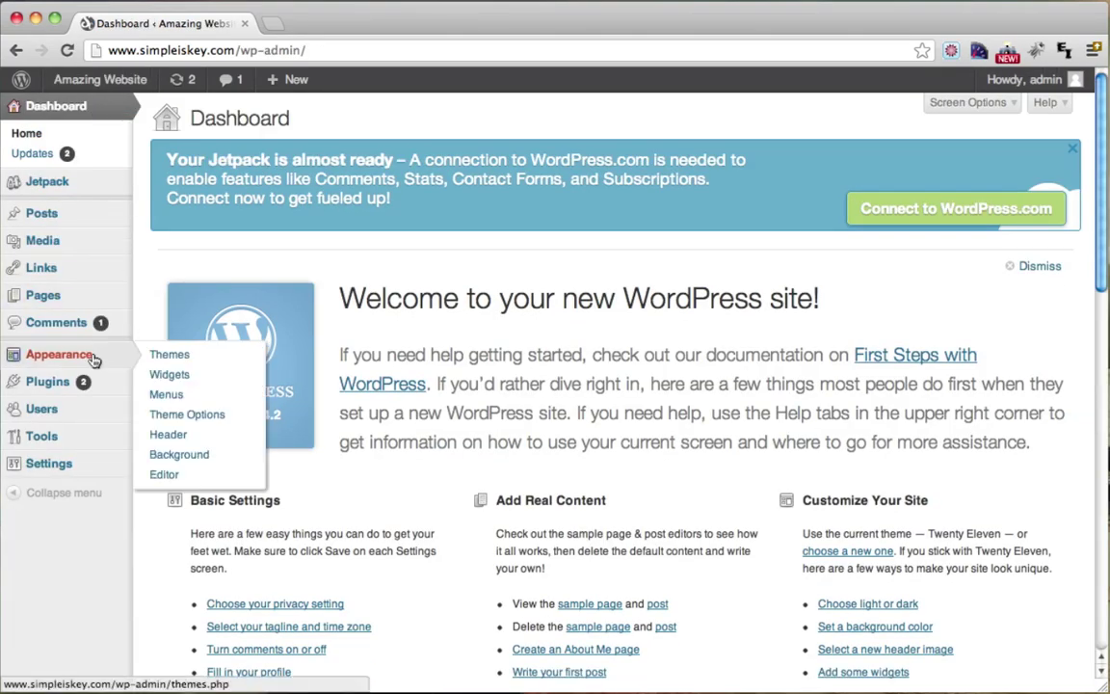
left_click(180, 358)
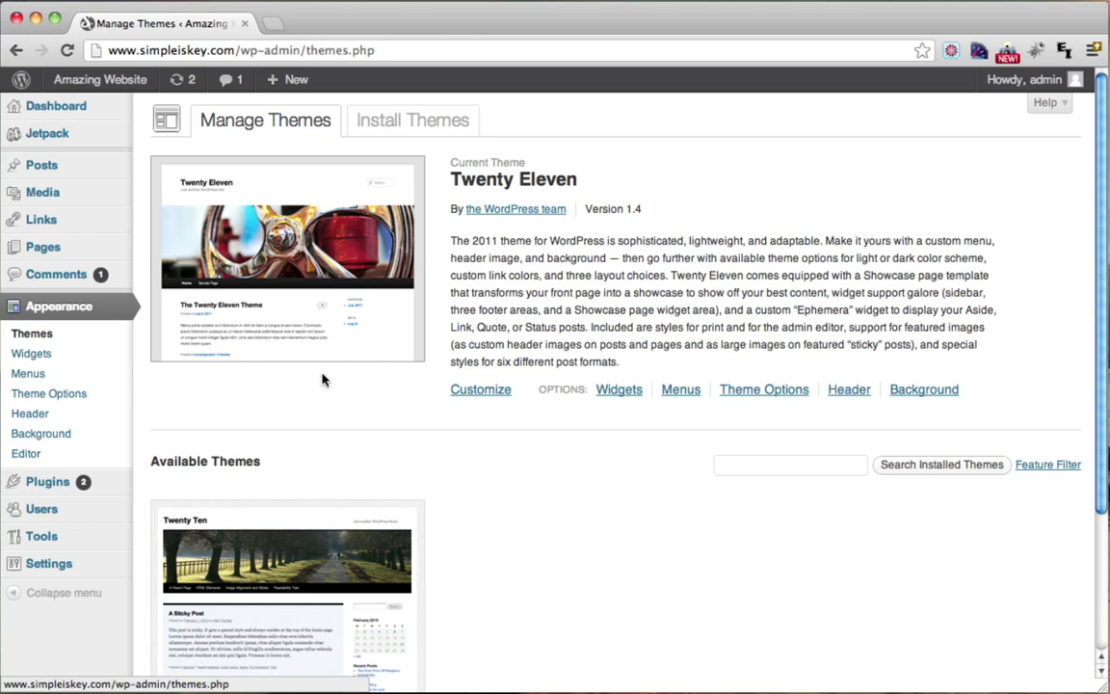
left_click(406, 129)
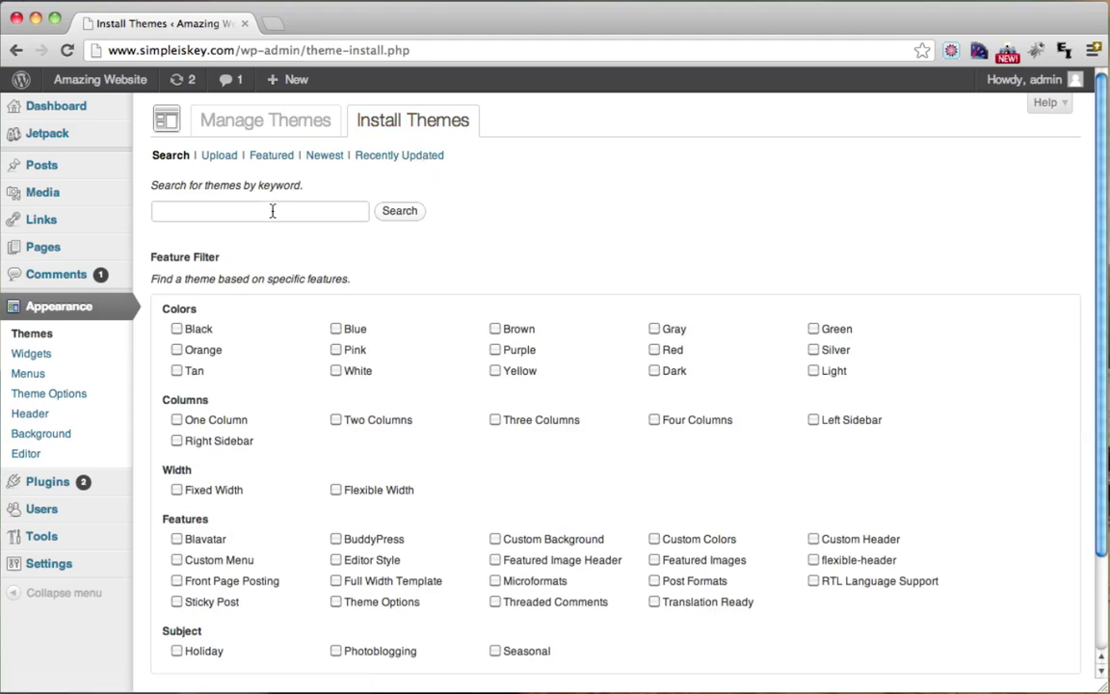
Search the theme directory for the keyword "responsive"
left_click(273, 211)
type("responsive")
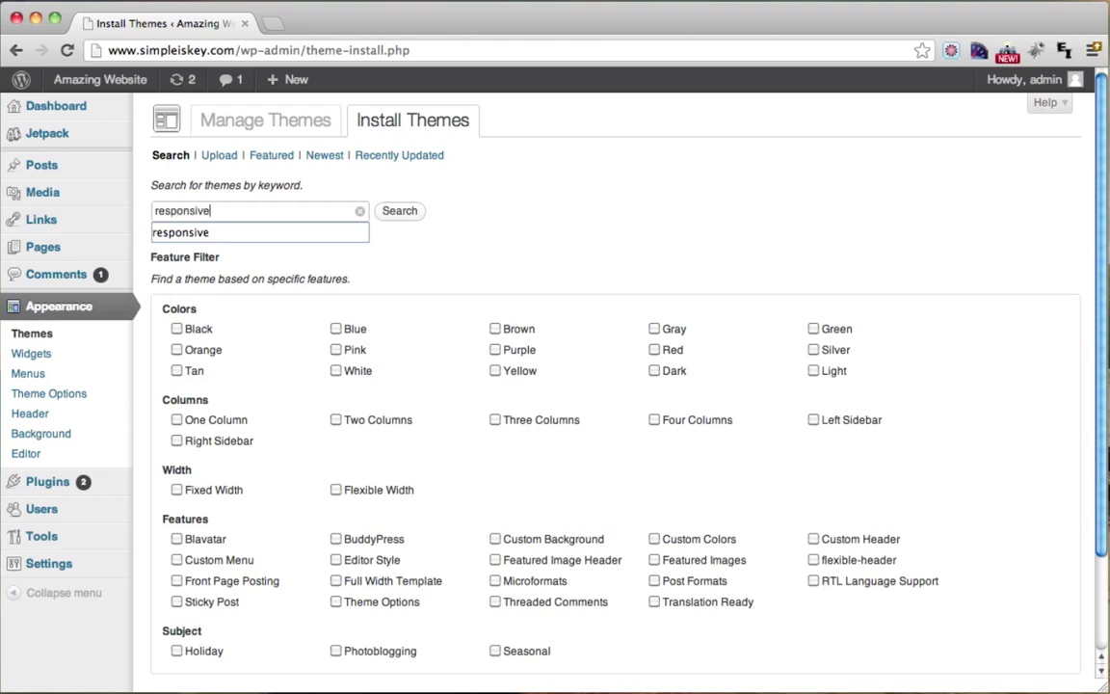
left_click(462, 241)
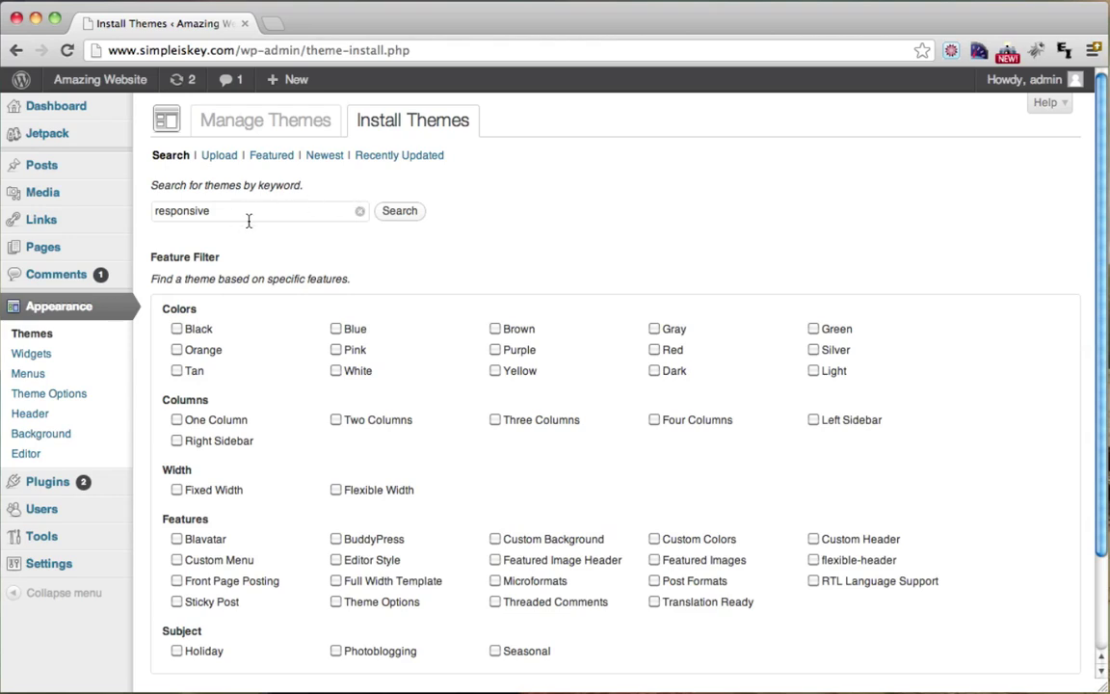
left_click(399, 214)
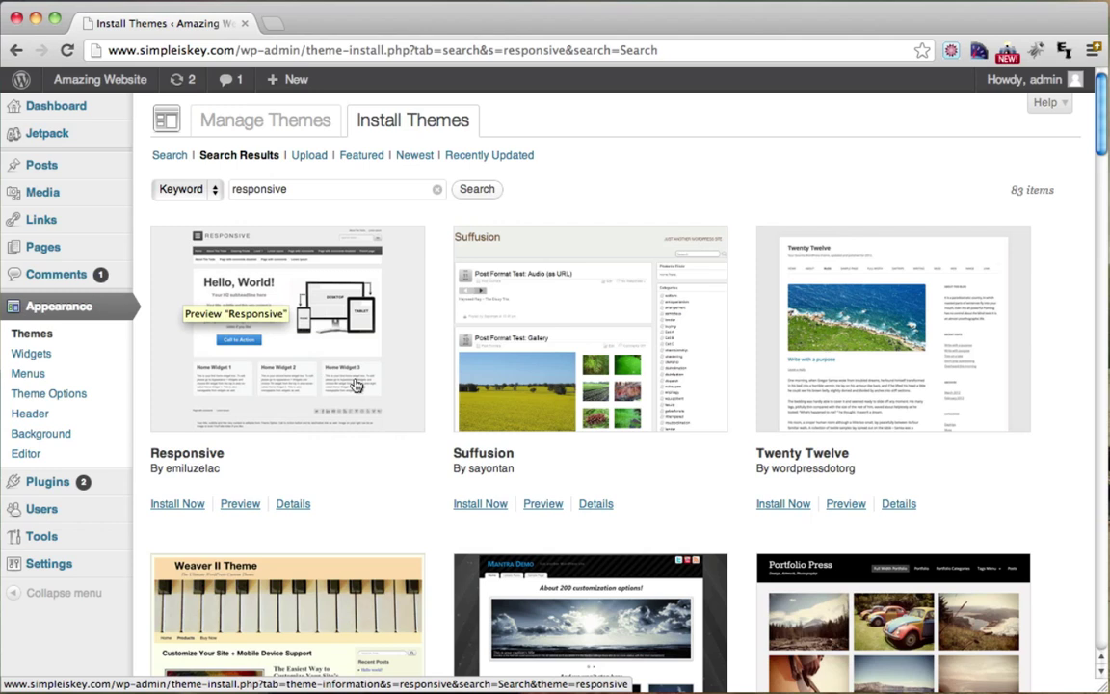
Install the Responsive theme by emiluzelac and activate it on the site
scroll(355, 386, "down", 1)
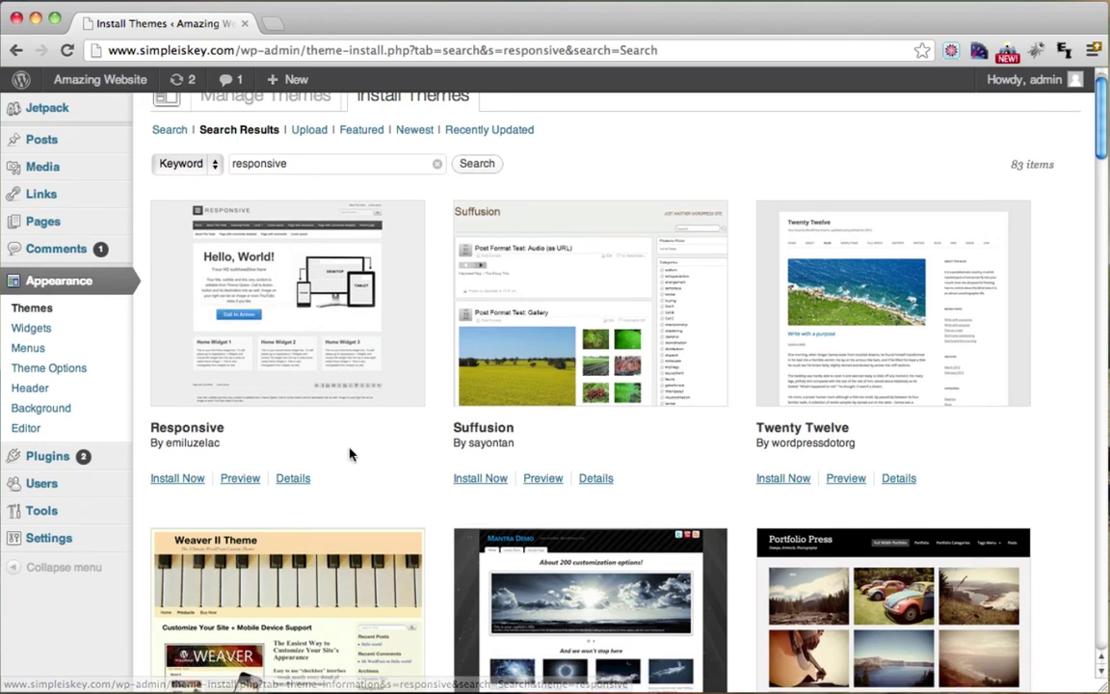
left_click(179, 482)
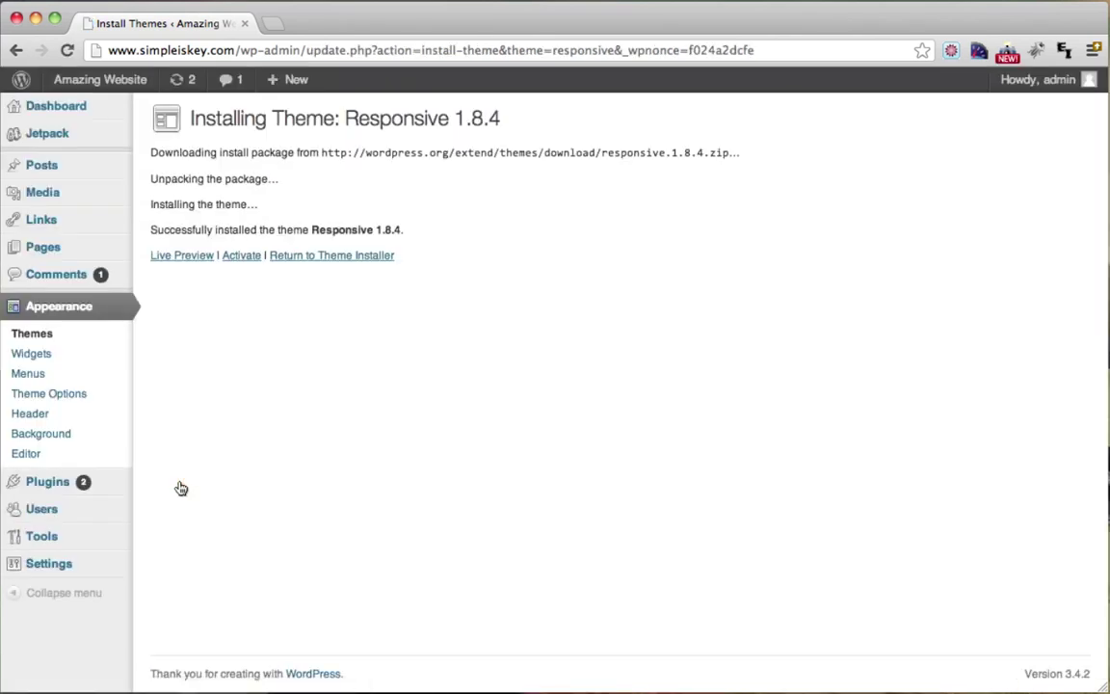
left_click(240, 256)
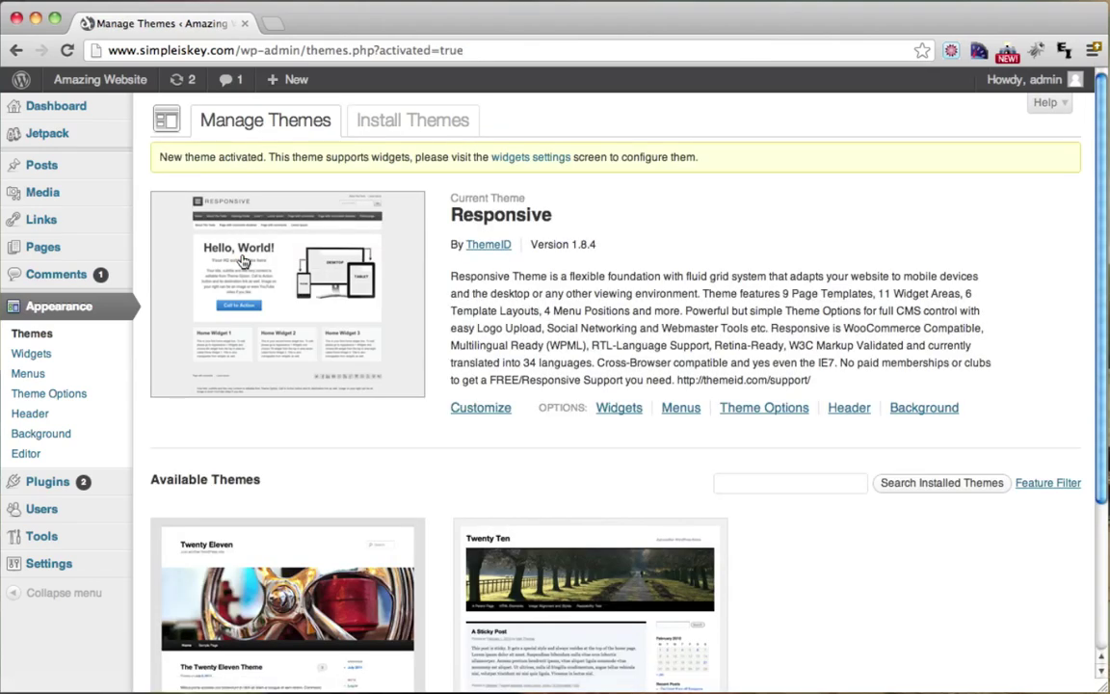
Open the live site in a new browser tab from the dashboard and examine the home page's banner, widget boxes and footer
left_click(77, 112)
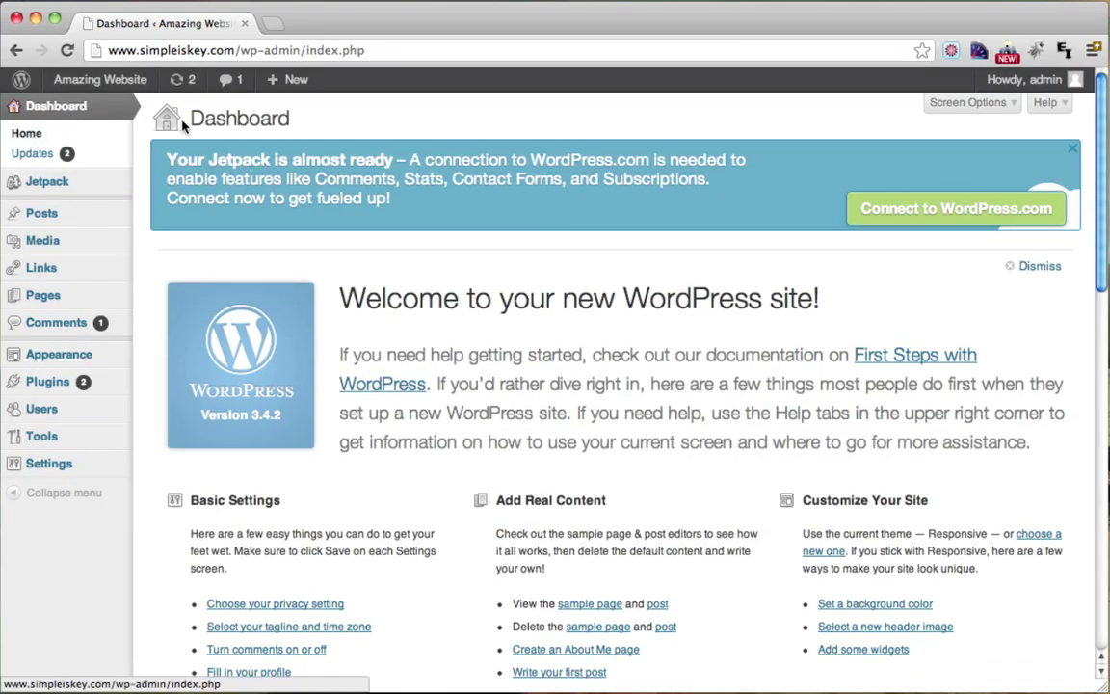
mouse_move(108, 83)
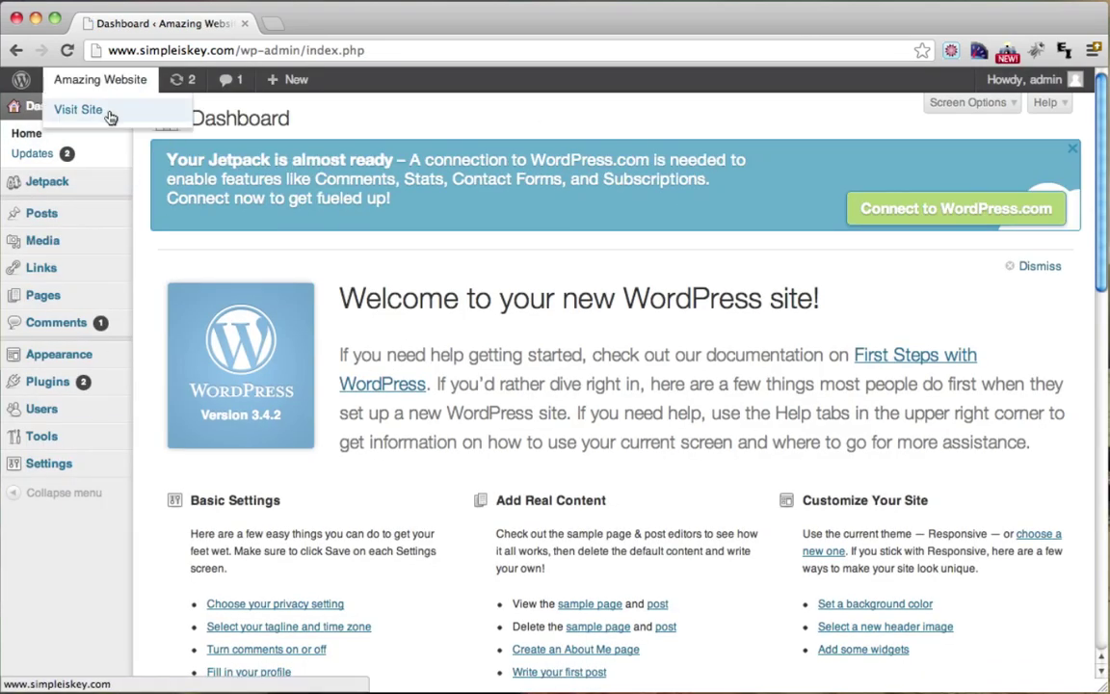
left_click(108, 113, "super")
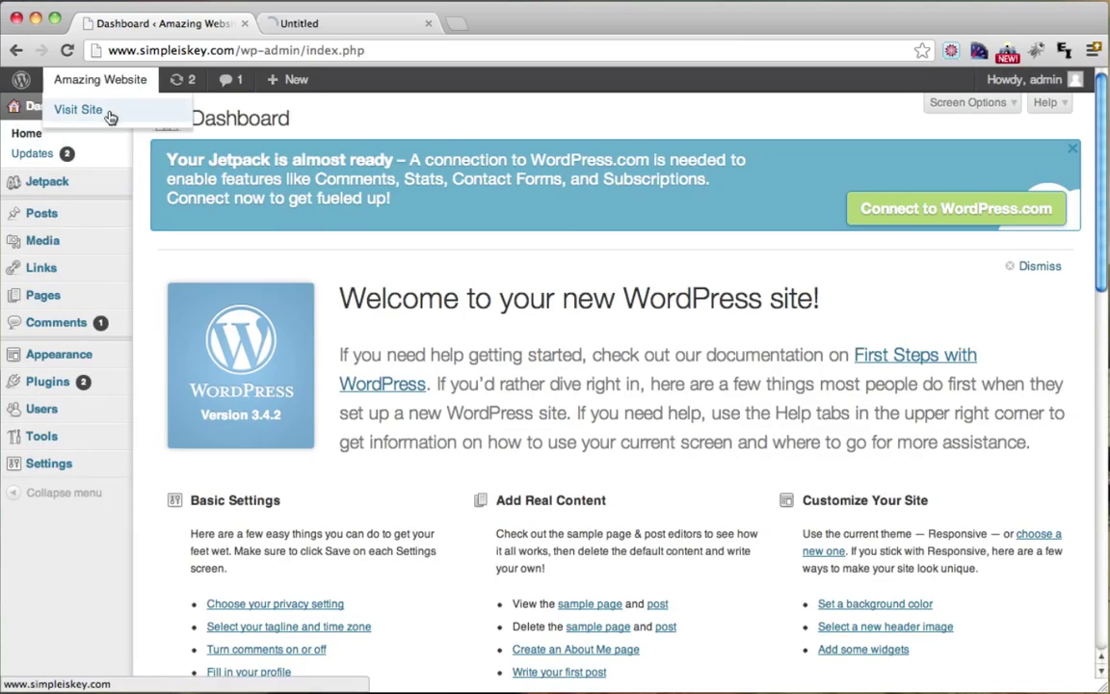
left_click(328, 24)
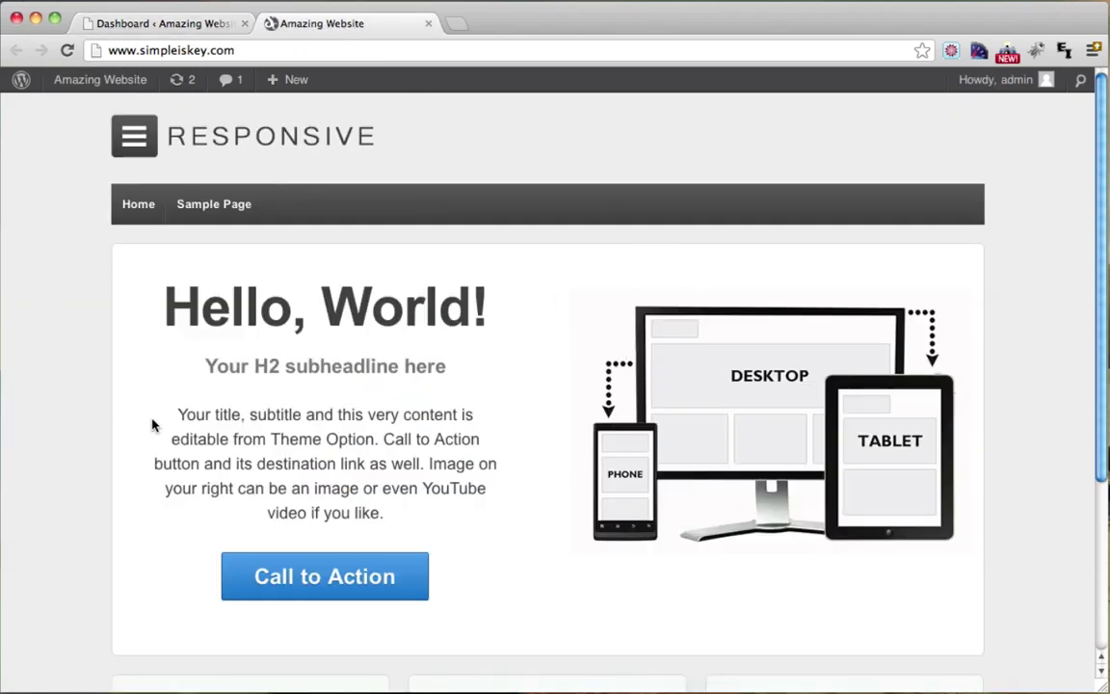
scroll(151, 422, "down", 5)
scroll(152, 422, "up", 5)
scroll(150, 329, "down", 2)
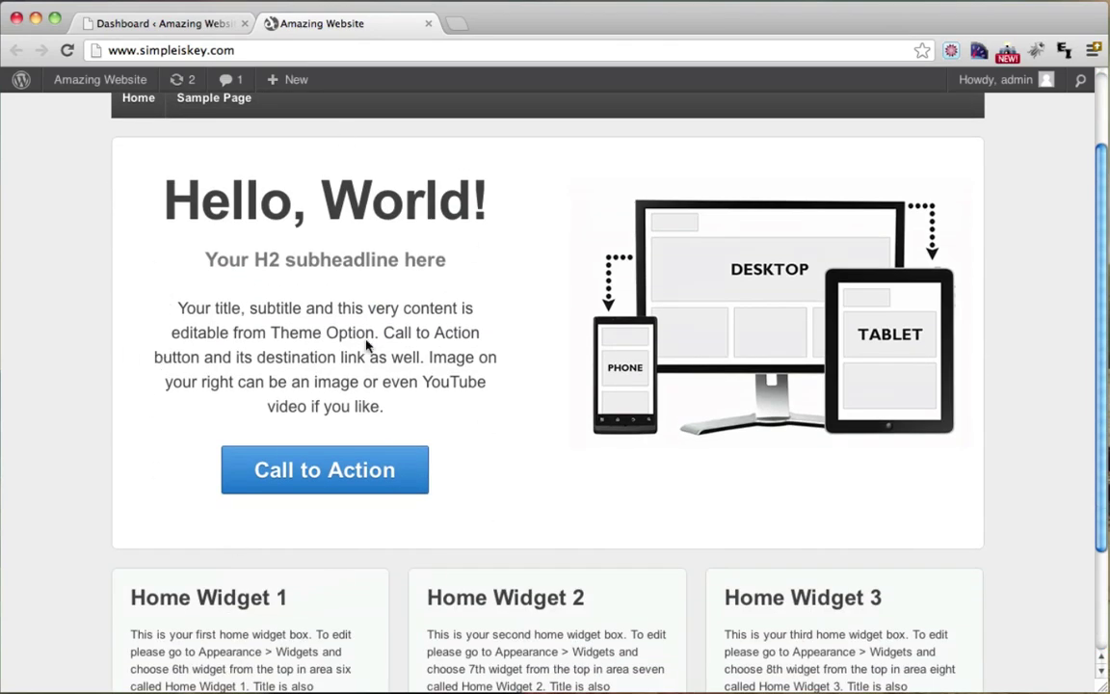
scroll(648, 323, "down", 3)
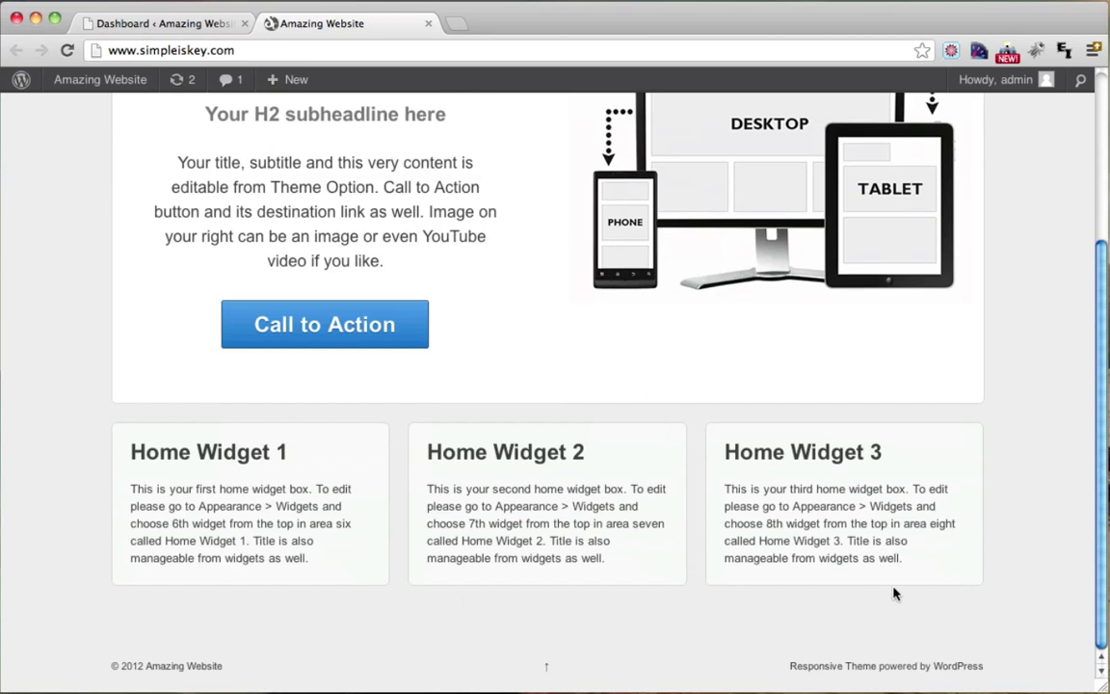
scroll(852, 487, "up", 5)
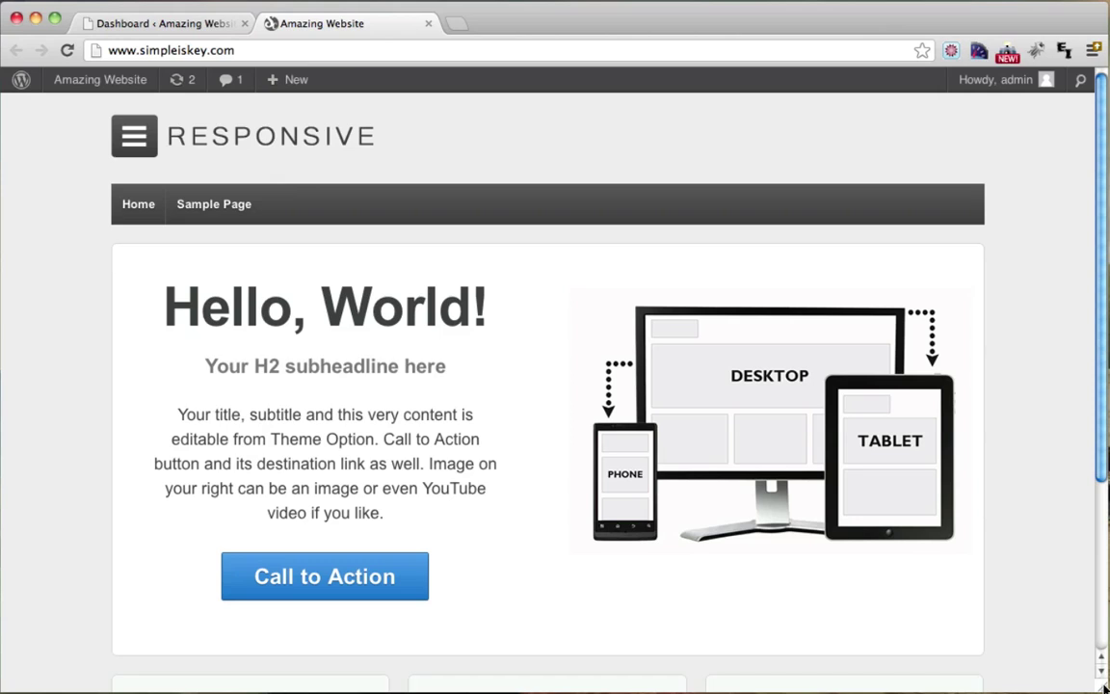
Shrink the browser window to roughly phone width and close the file-transfer window behind it
left_click_drag(1099, 686, 688, 663)
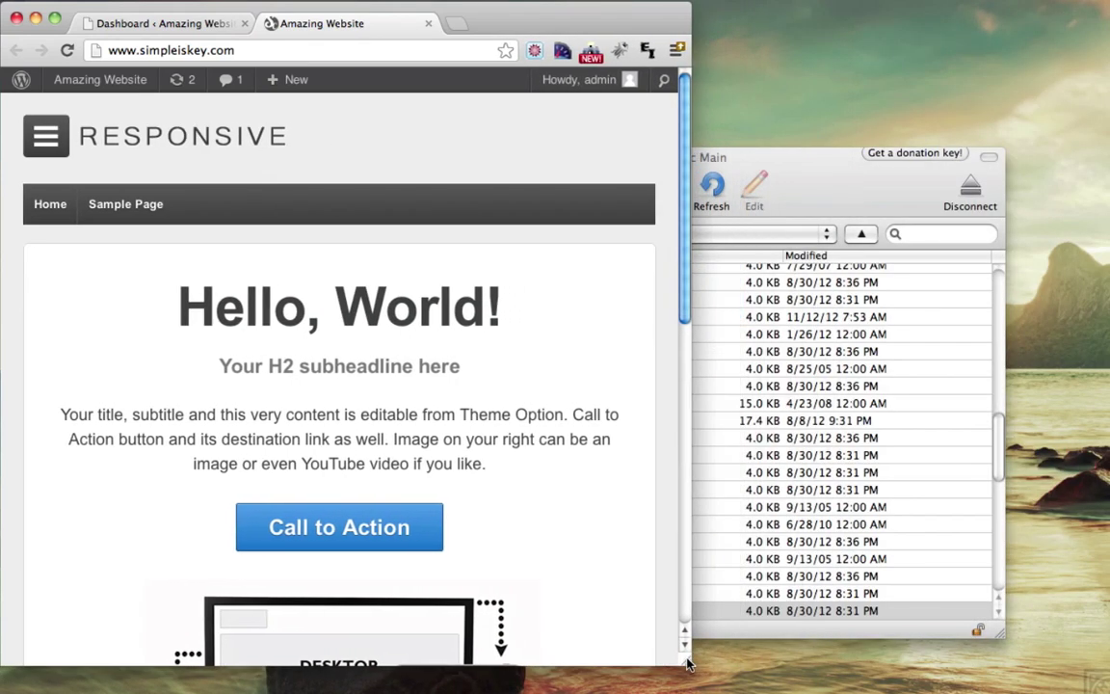
left_click(742, 157)
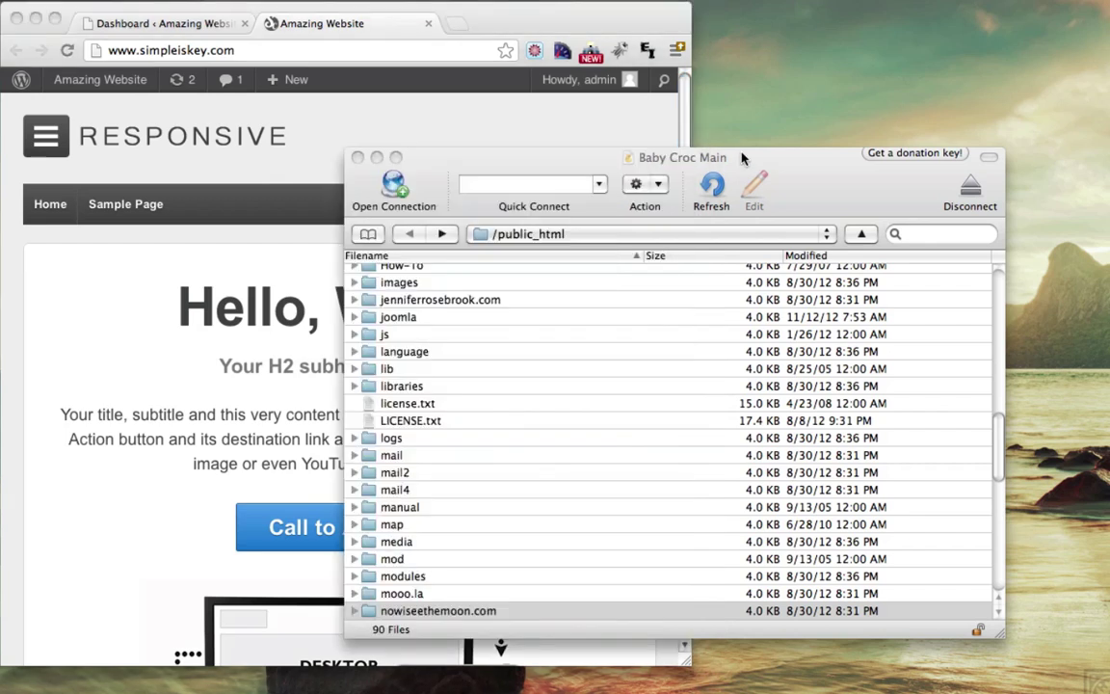
left_click(357, 157)
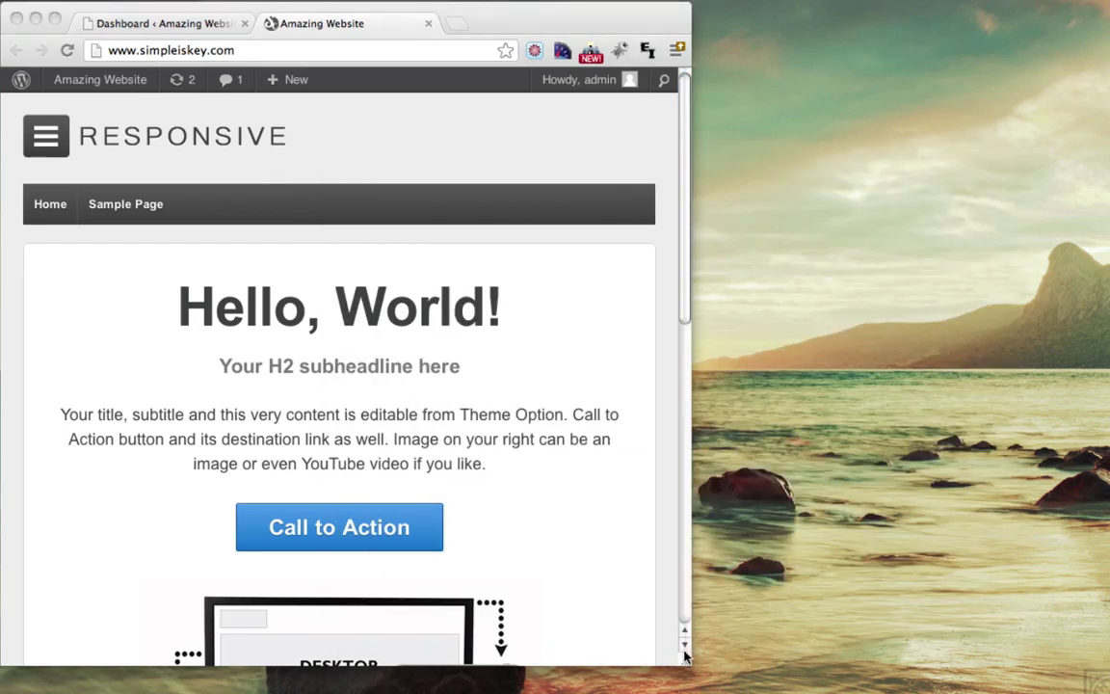
left_click_drag(687, 665, 418, 608)
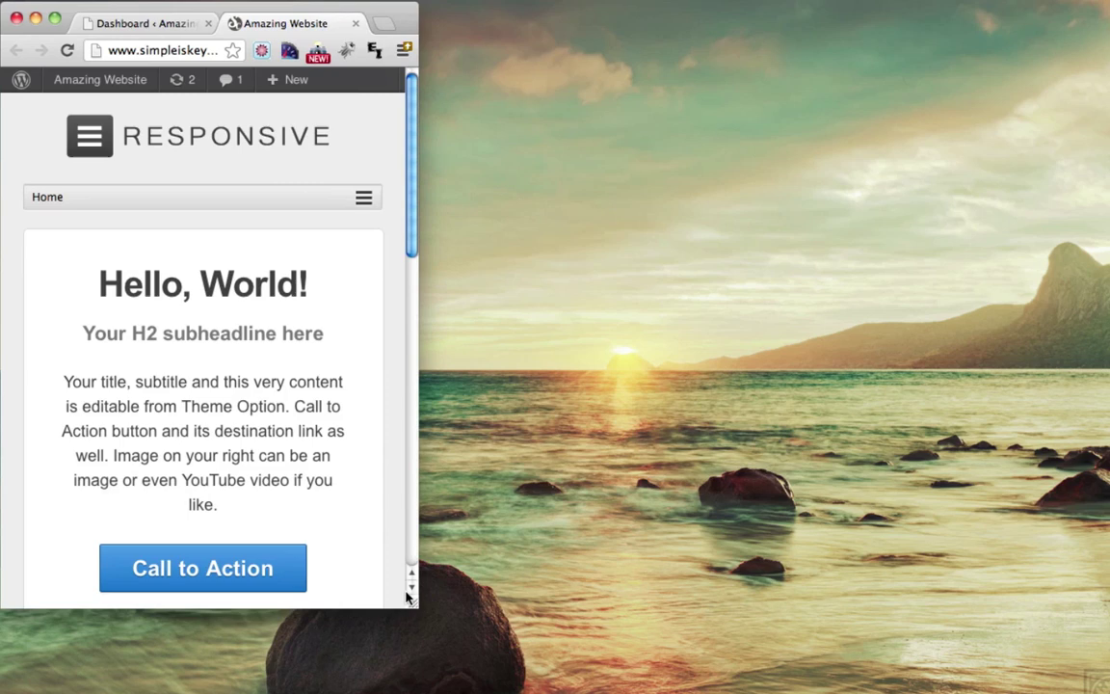
Examine how the home page's headline, device image and three home widgets are laid out in the narrow window
scroll(300, 299, "down", 5)
scroll(300, 303, "down", 3)
scroll(300, 301, "up", 8)
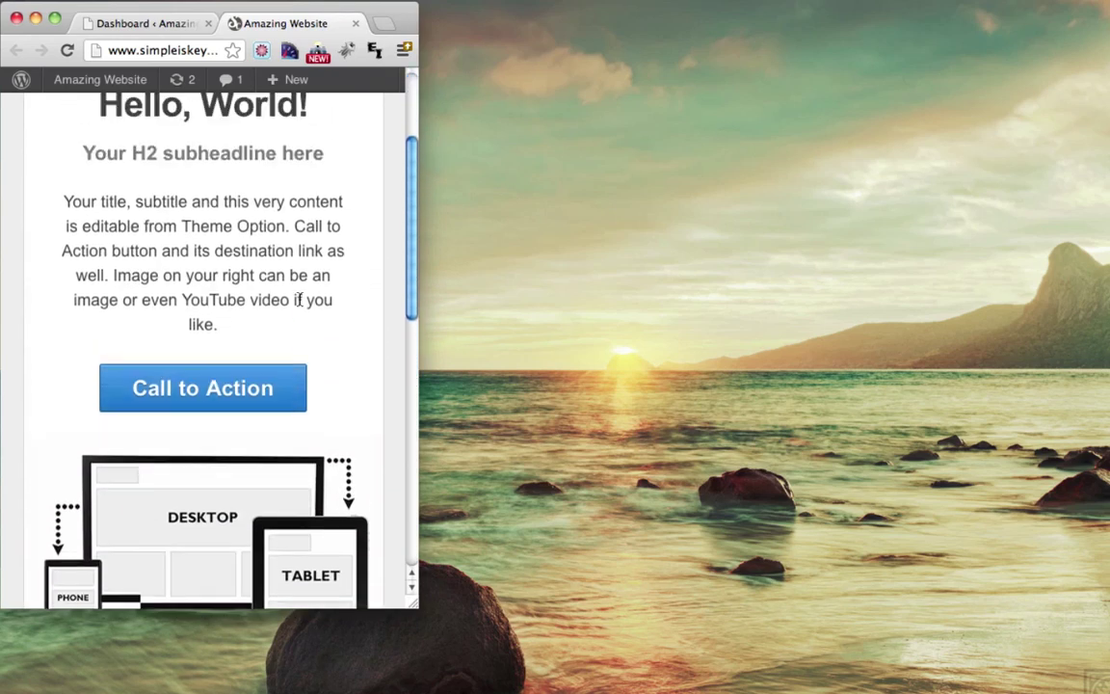
scroll(300, 300, "down", 10)
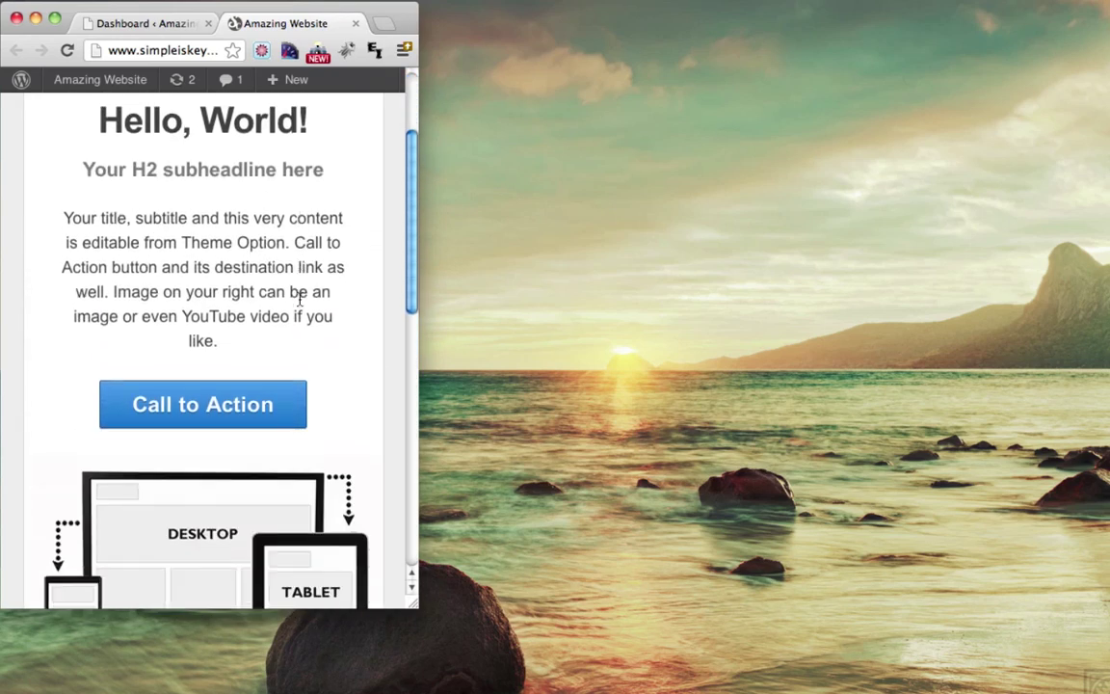
scroll(300, 303, "down", 3)
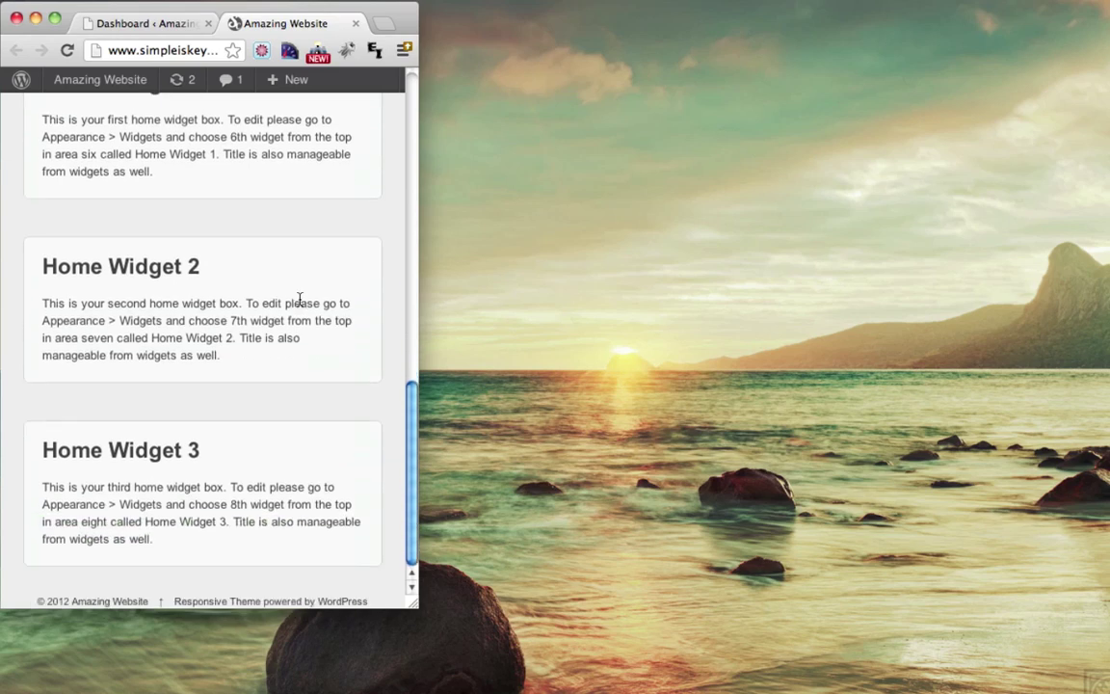
Widen the browser window to roughly tablet width to check the home page layout, and enlarge it to fill the screen
left_click_drag(413, 604, 602, 605)
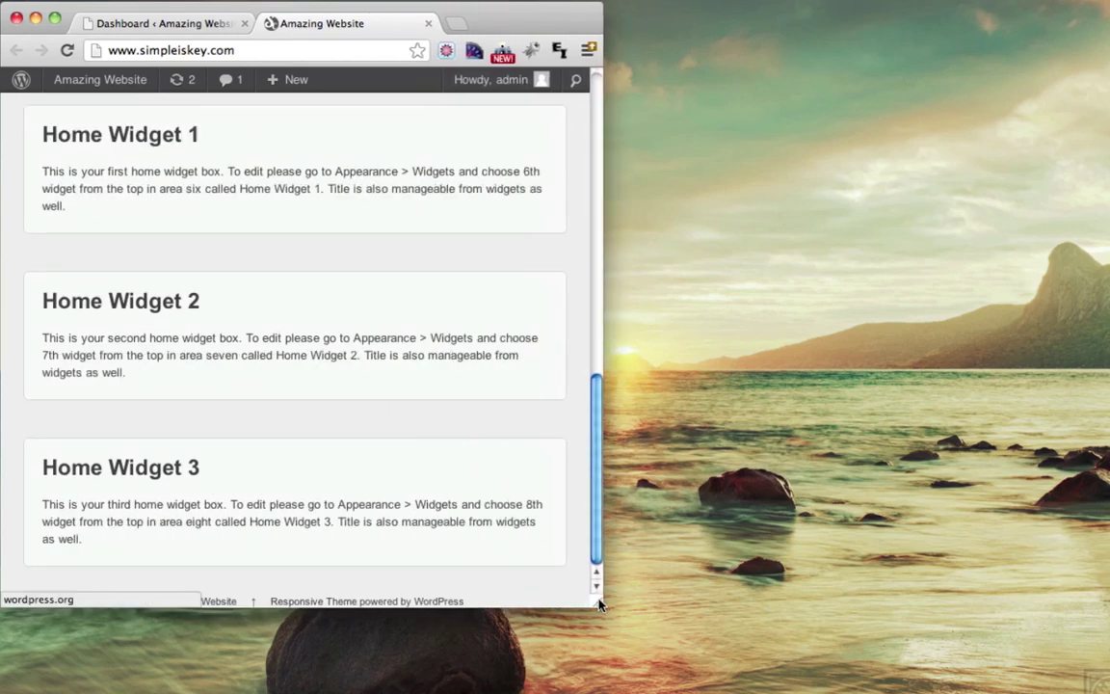
scroll(451, 416, "up", 10)
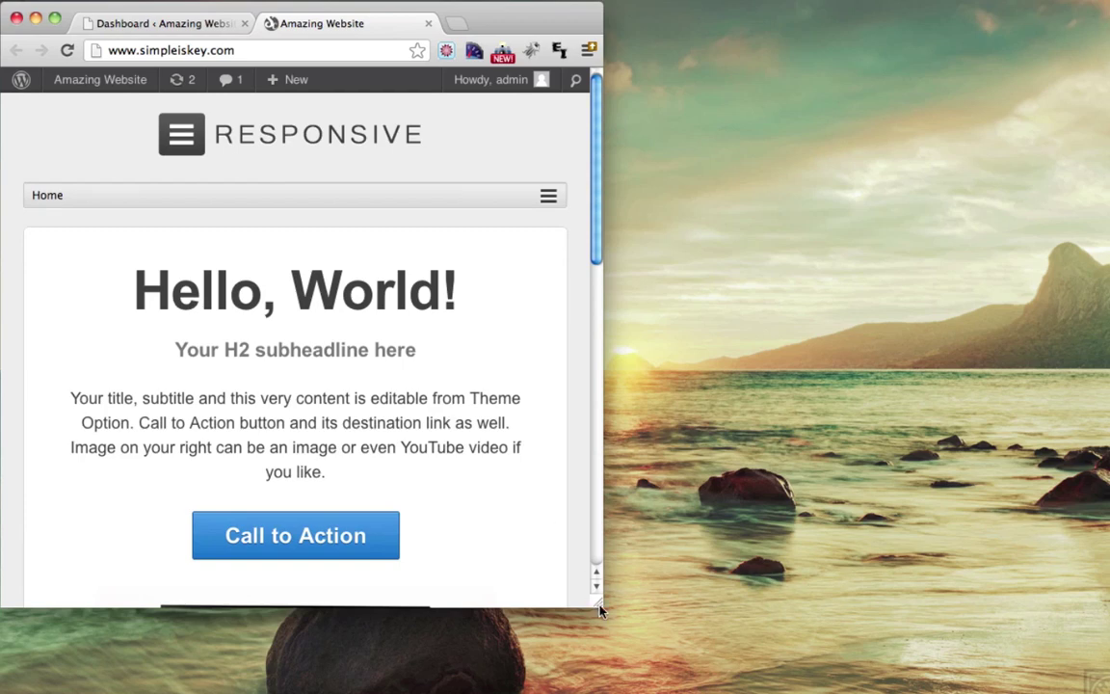
left_click_drag(599, 610, 1101, 687)
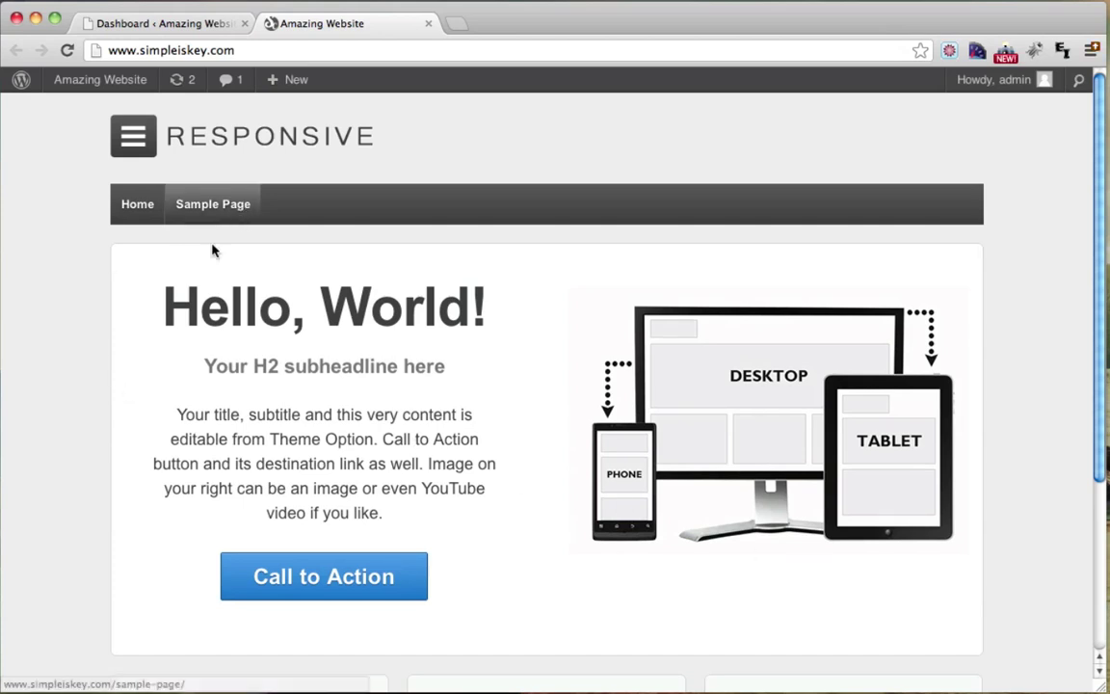
View the Sample Page from the site's navigation and return to the home page to examine its banner and widgets
left_click(223, 212)
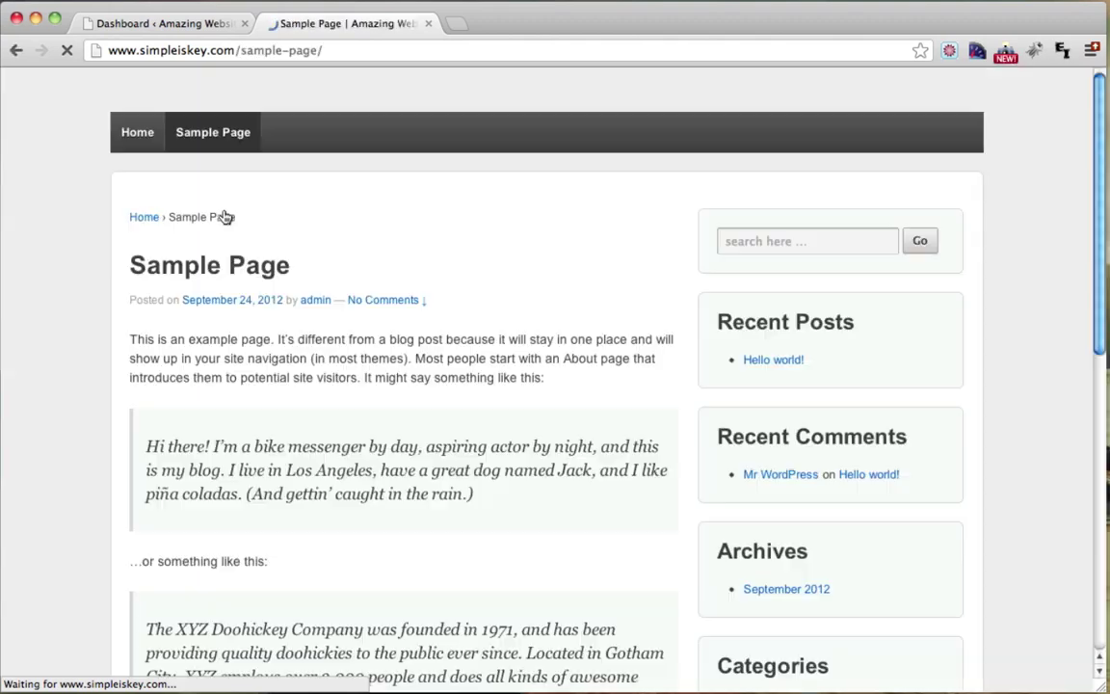
scroll(467, 306, "down", 5)
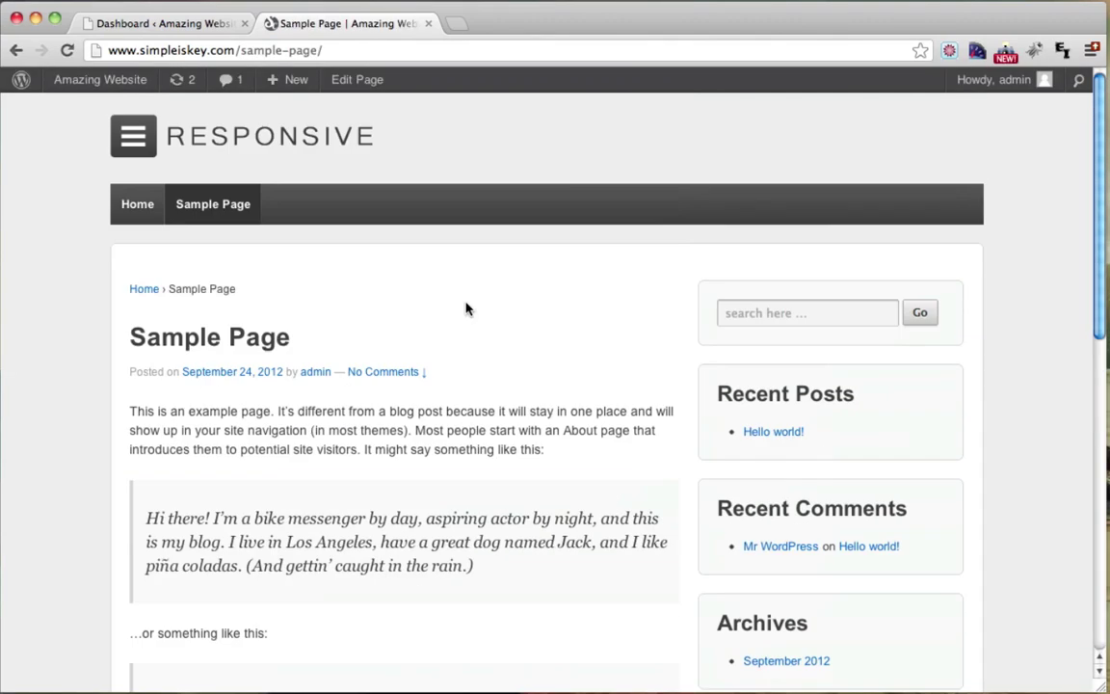
left_click(137, 205)
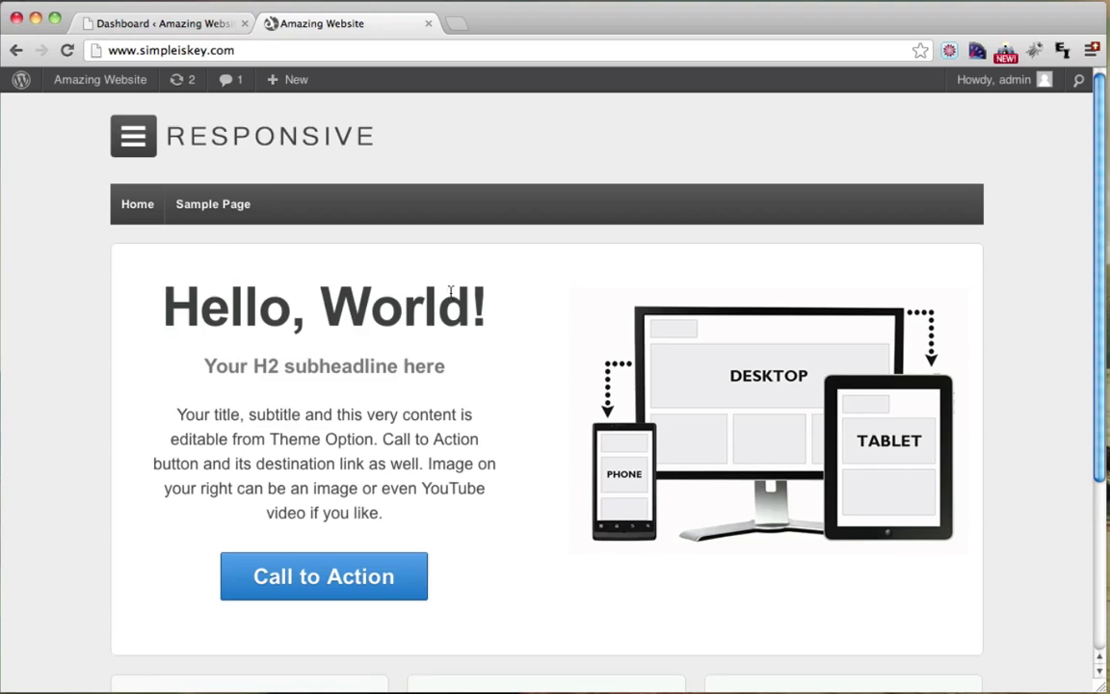
scroll(482, 290, "down", 5)
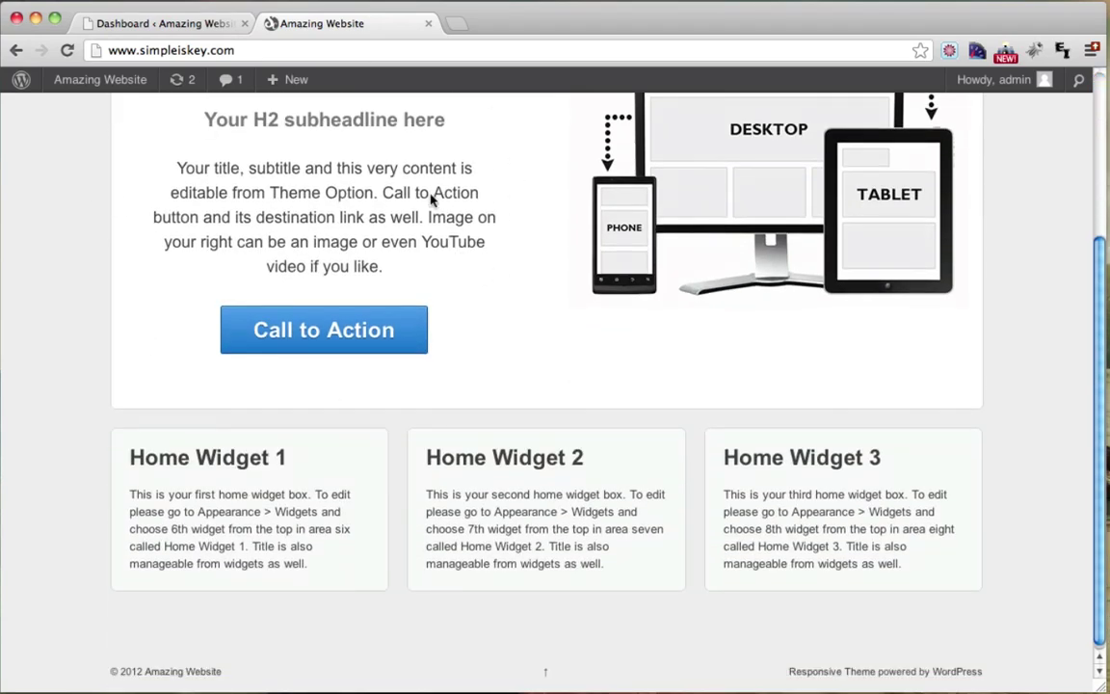
scroll(552, 423, "up", 2)
scroll(552, 423, "up", 4)
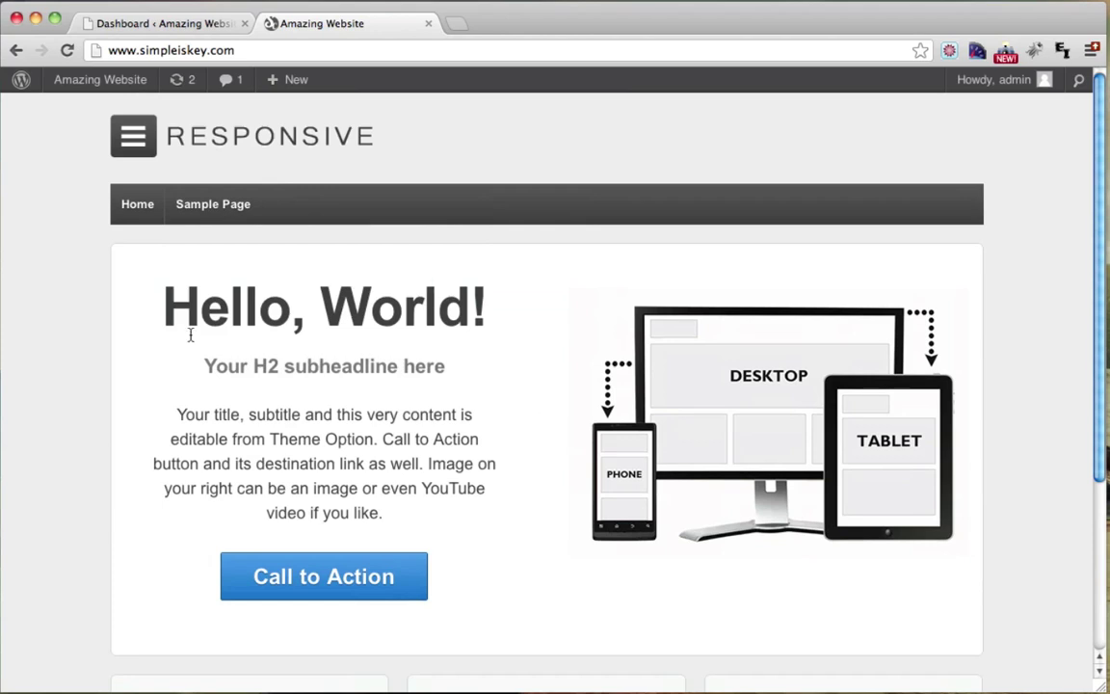
Go from the live site to the WordPress dashboard and open the Reading Settings
mouse_move(87, 82)
left_click(87, 112)
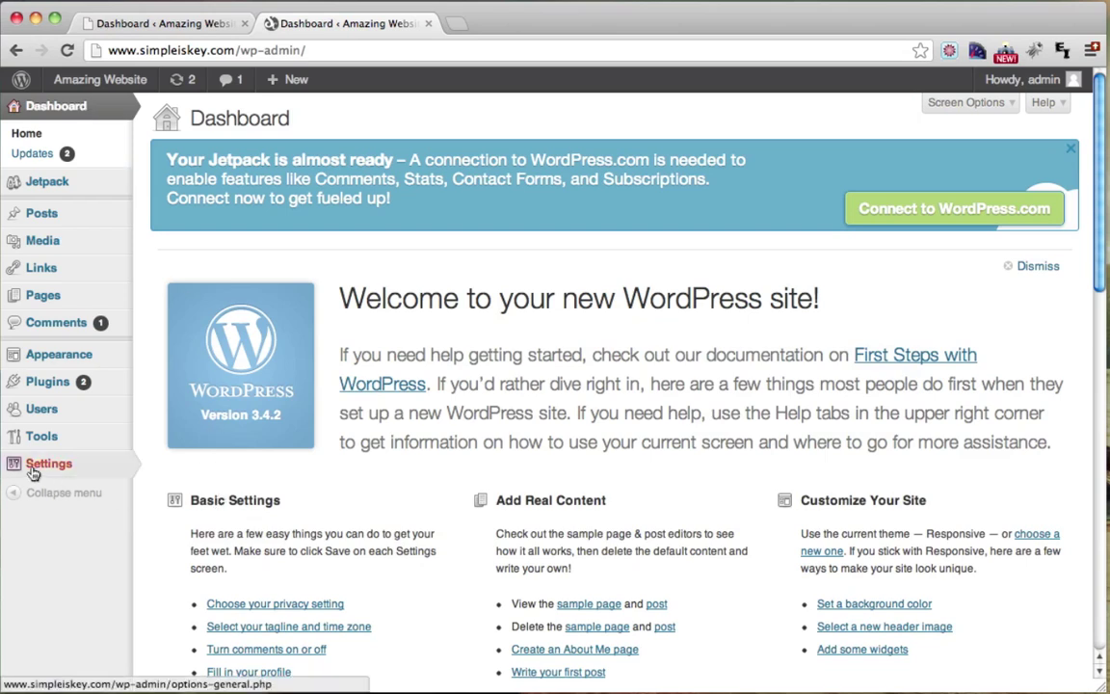
mouse_move(33, 471)
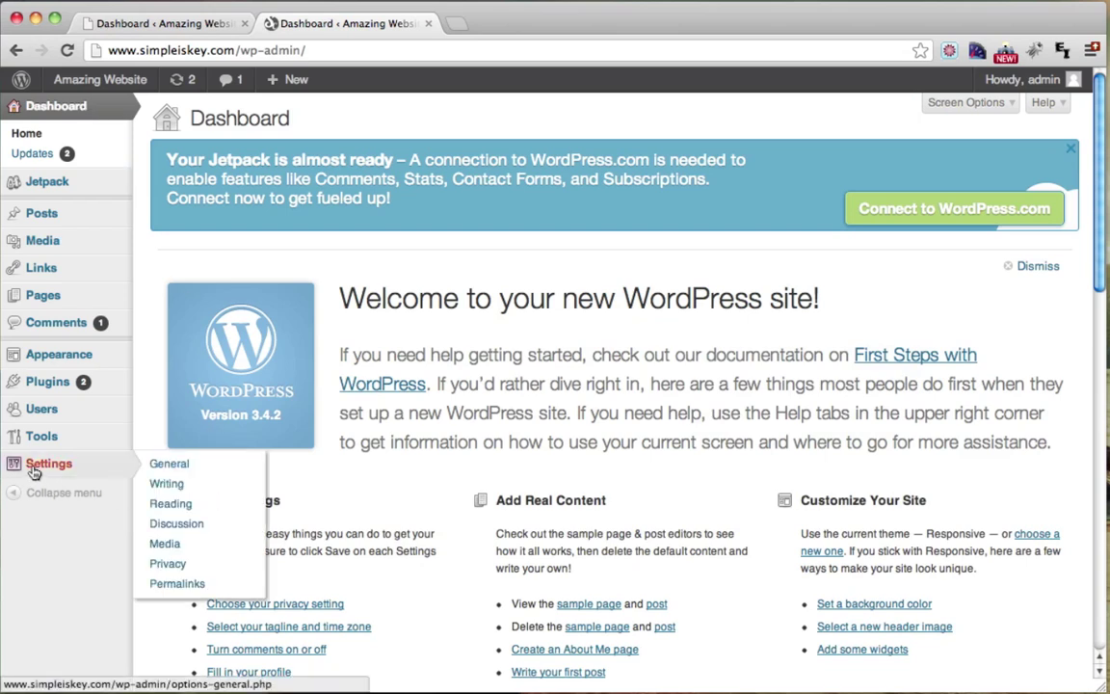
left_click(183, 507)
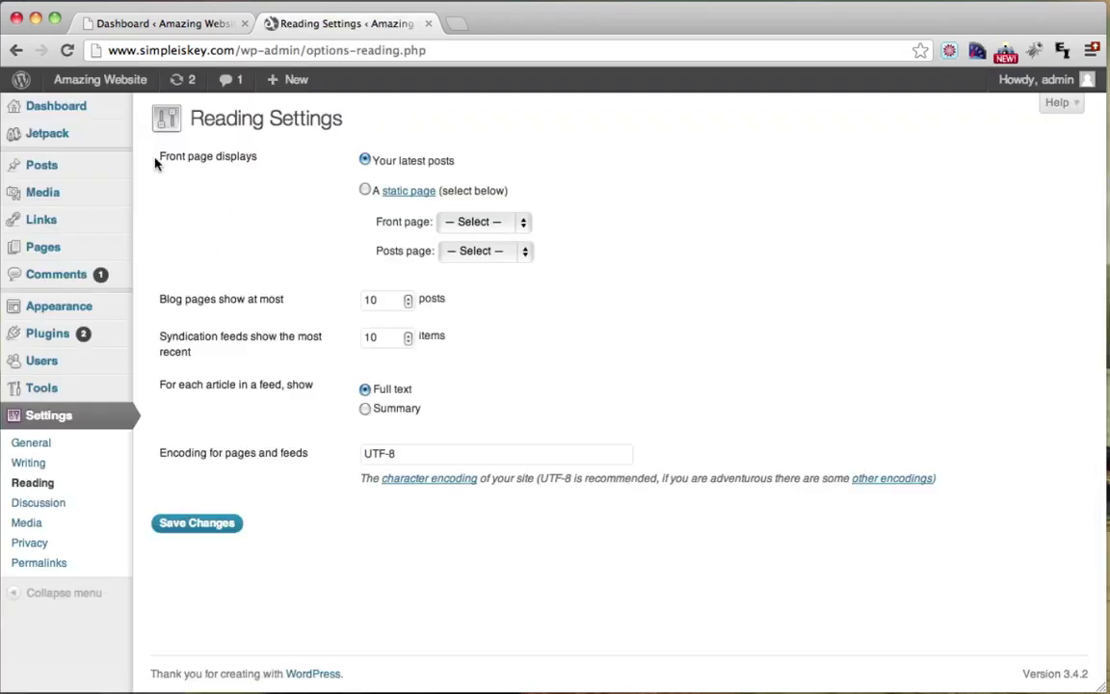
Save the reading settings with the front page displaying your latest posts, and visit the live site
left_click_drag(143, 150, 241, 157)
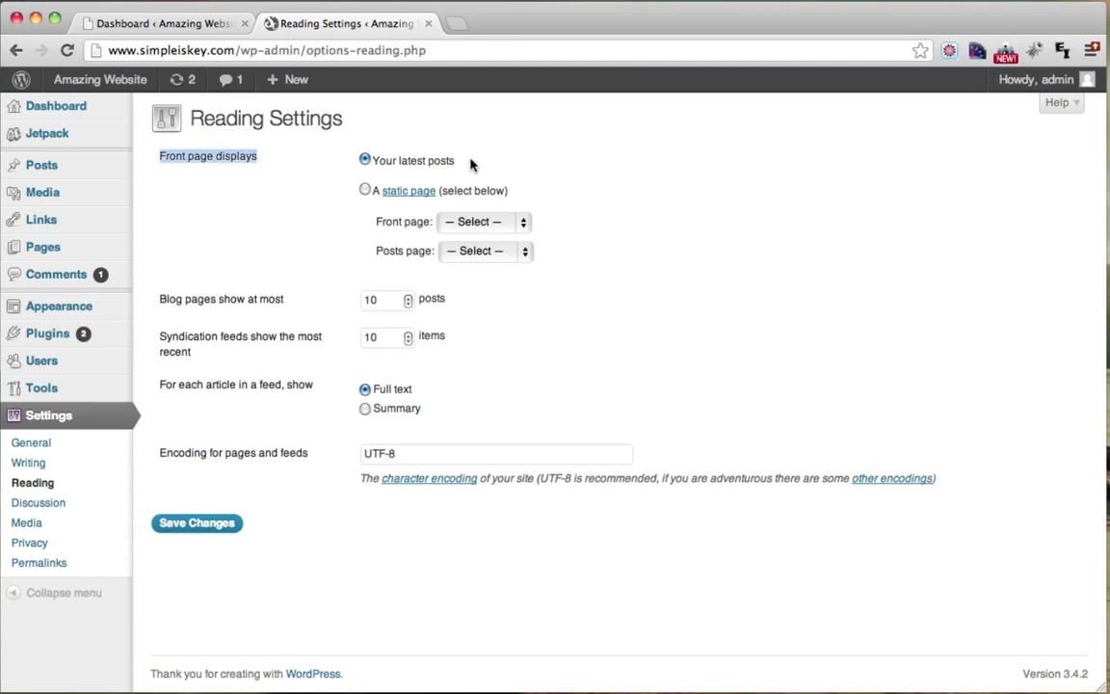
left_click_drag(471, 164, 339, 162)
left_click(498, 164)
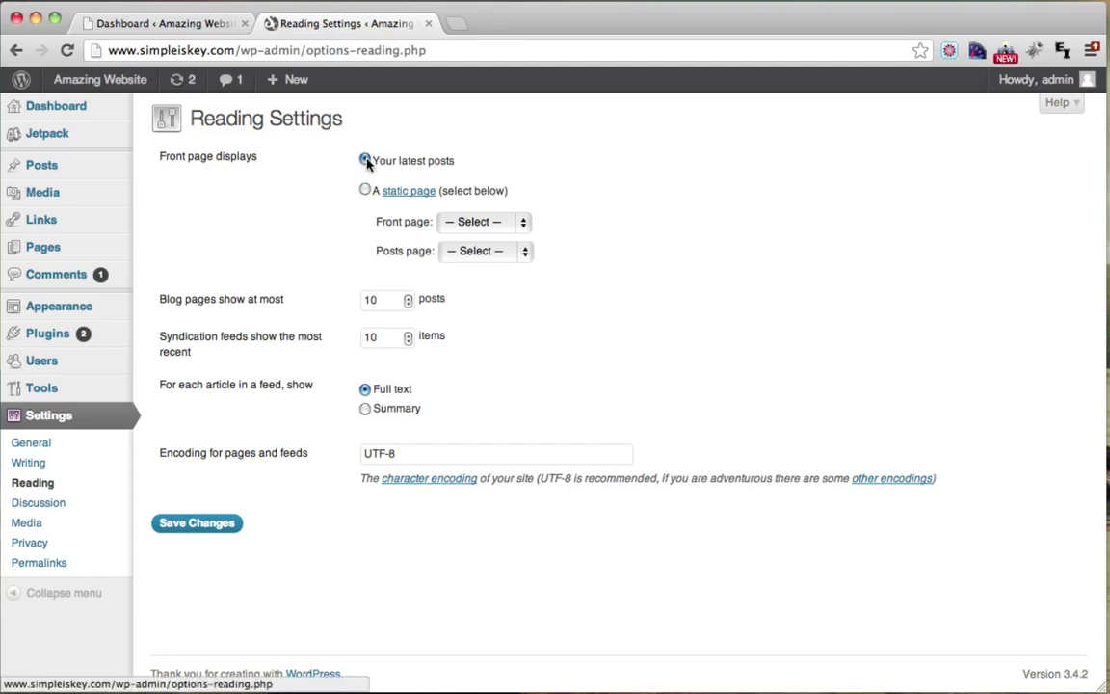
left_click(198, 532)
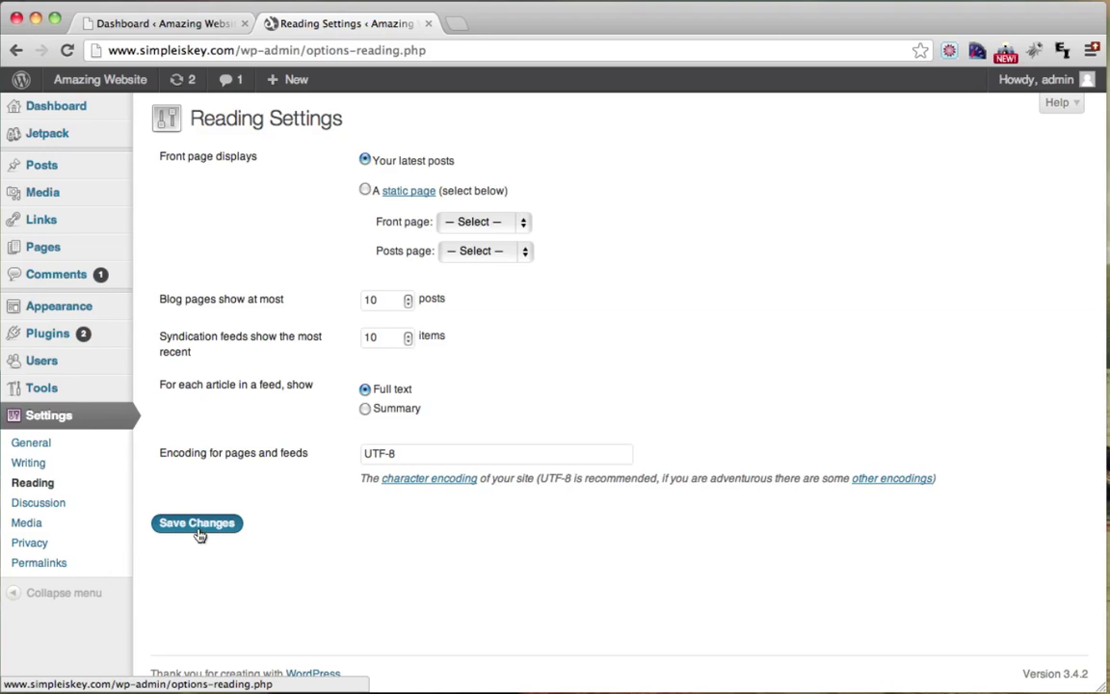
mouse_move(91, 77)
left_click(90, 112)
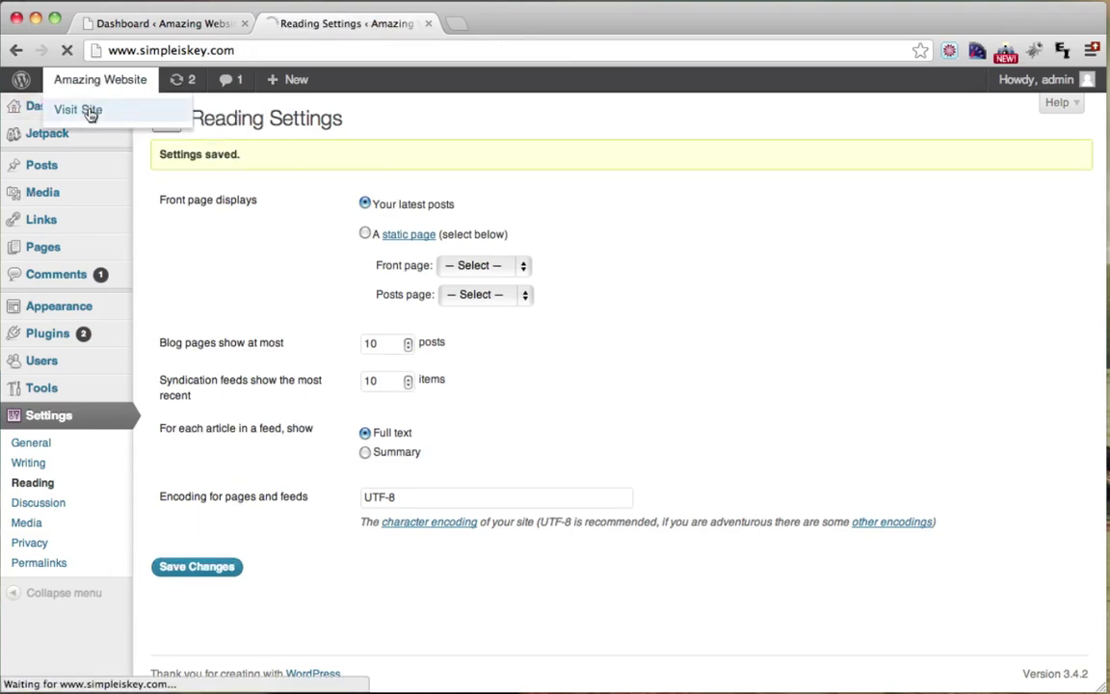